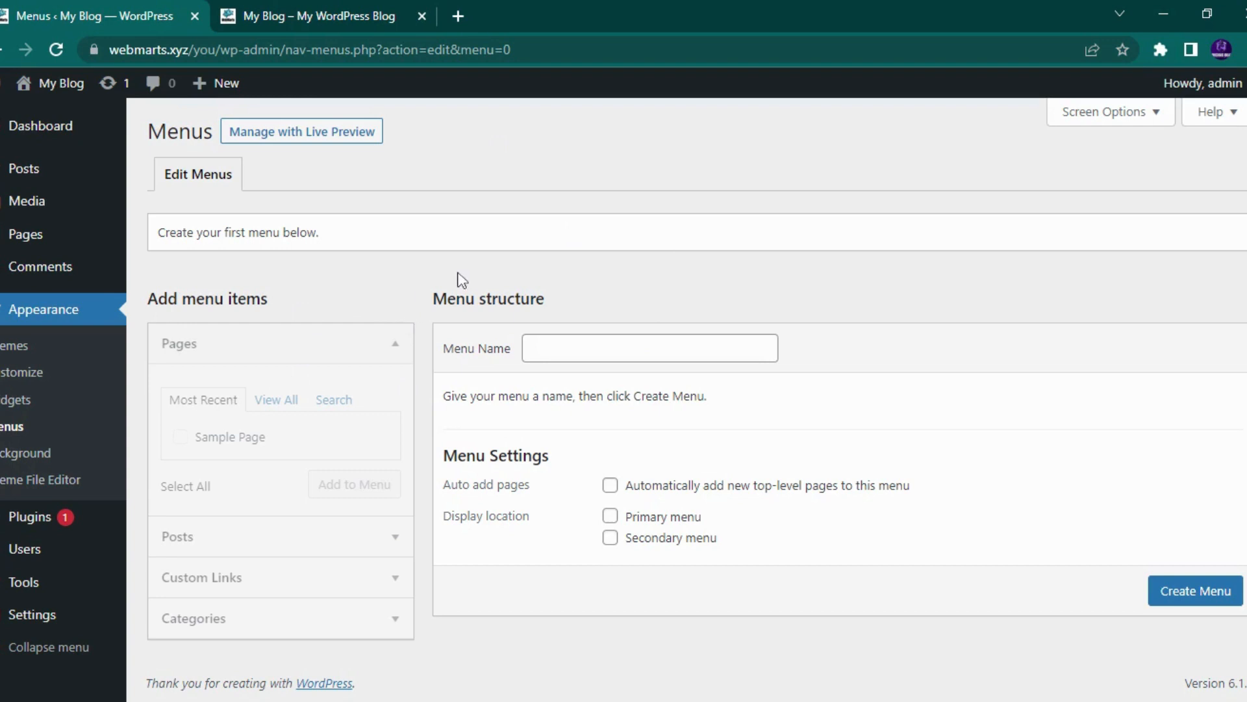
- Reload the blog's front page to check its header navigation, and return to the menu editor
left_click(351, 10)
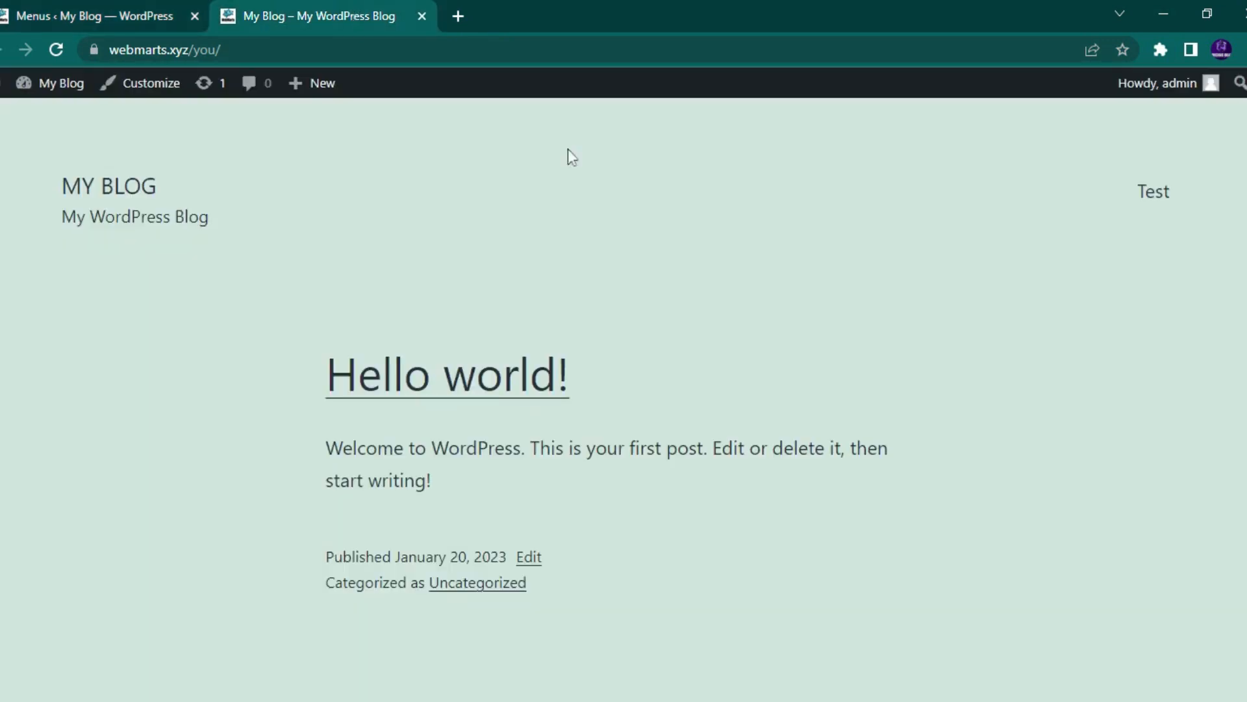
left_click(60, 49)
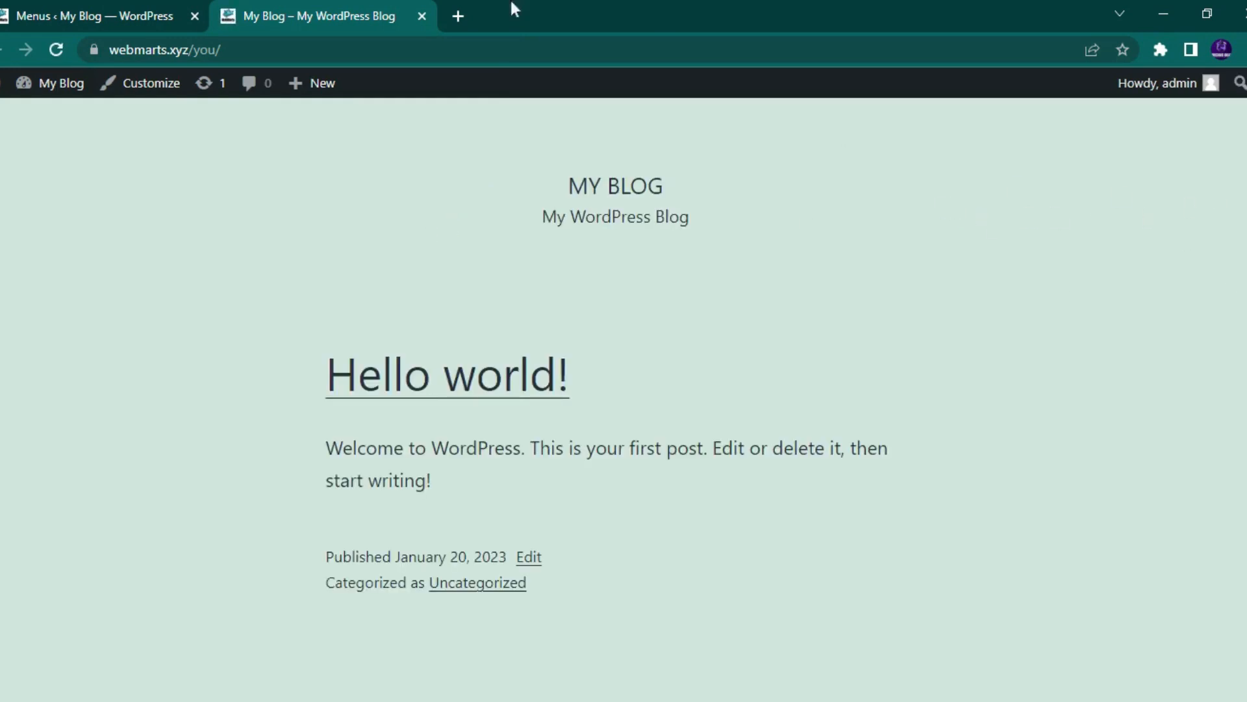
left_click(95, 1)
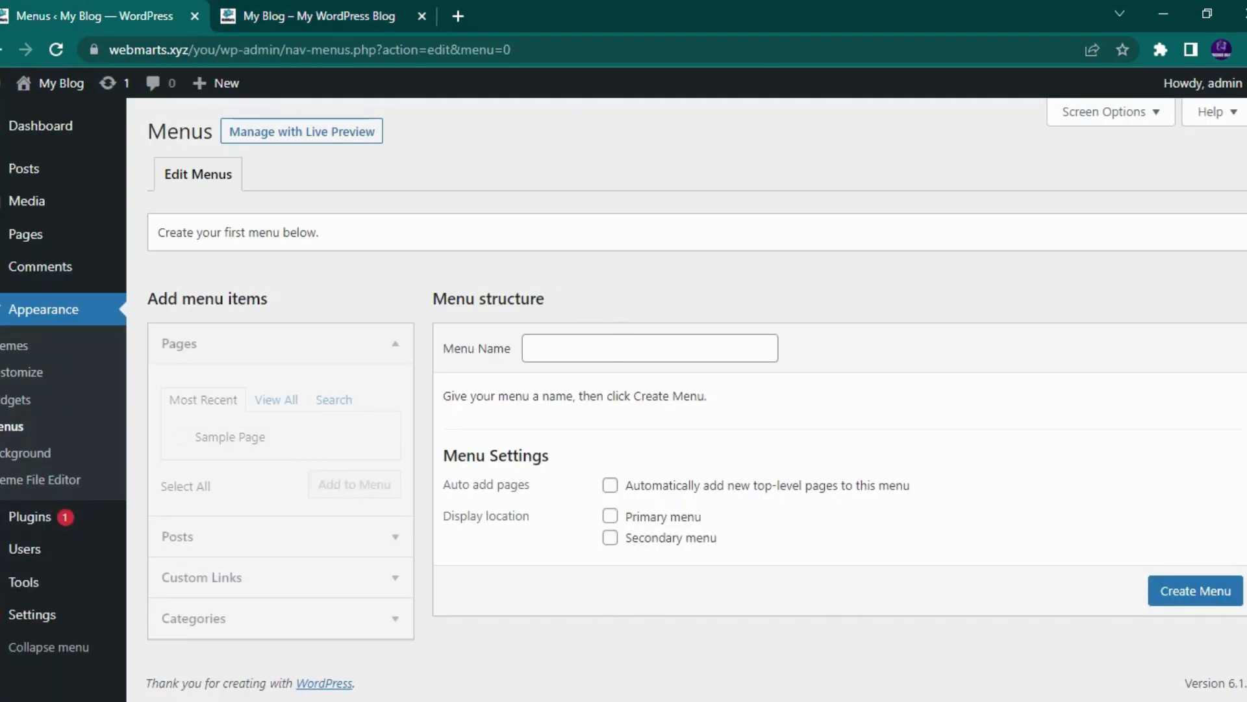
- Create a new navigation menu named "Main Menu" without assigning a display location
left_click(611, 348)
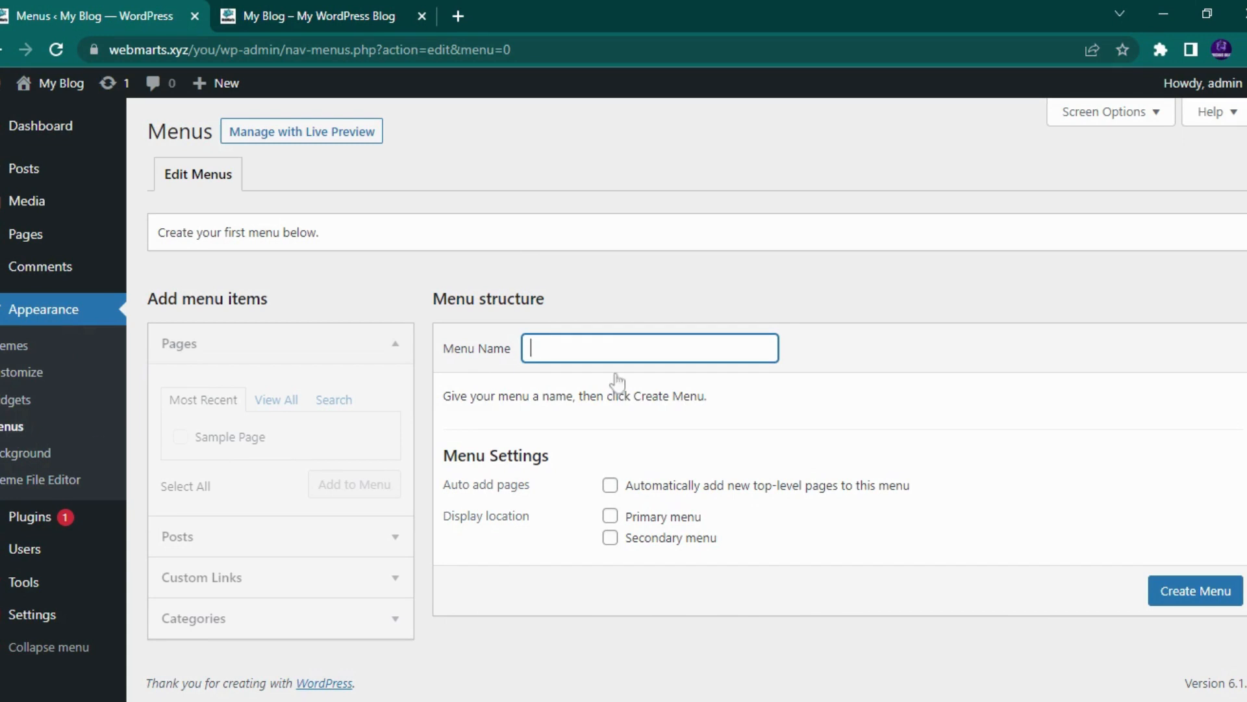
left_click(627, 309)
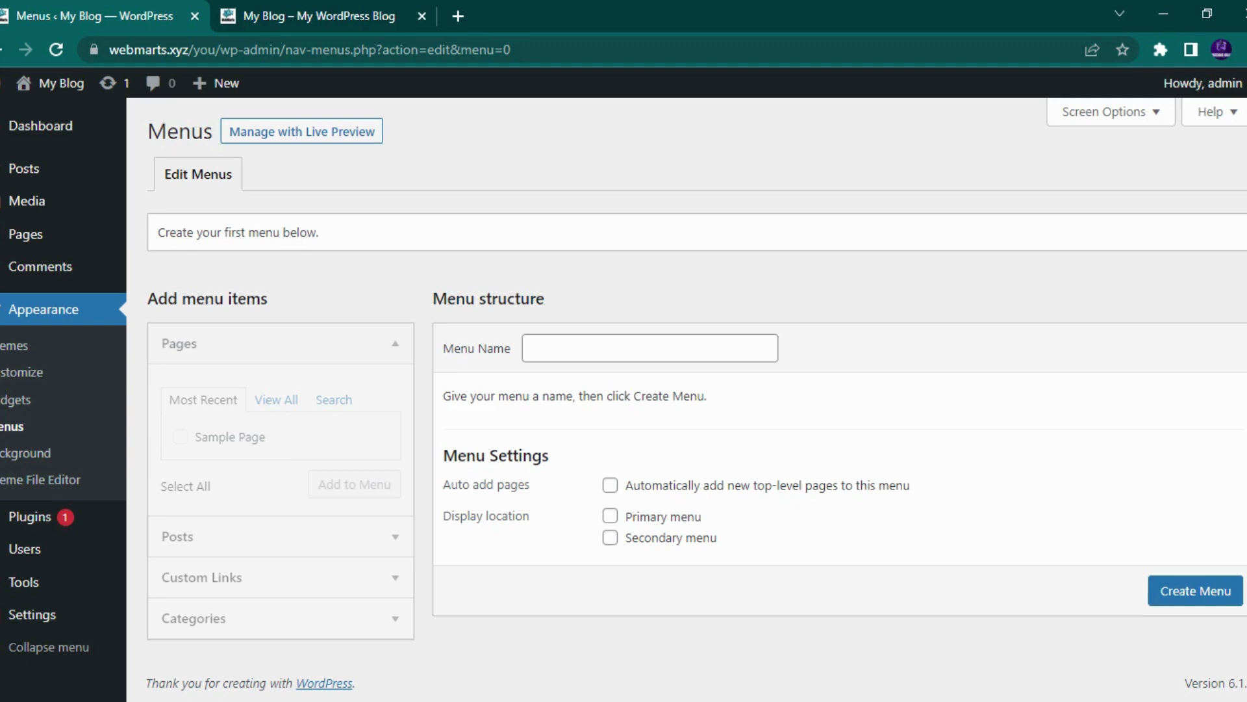
left_click(617, 351)
left_click(616, 394)
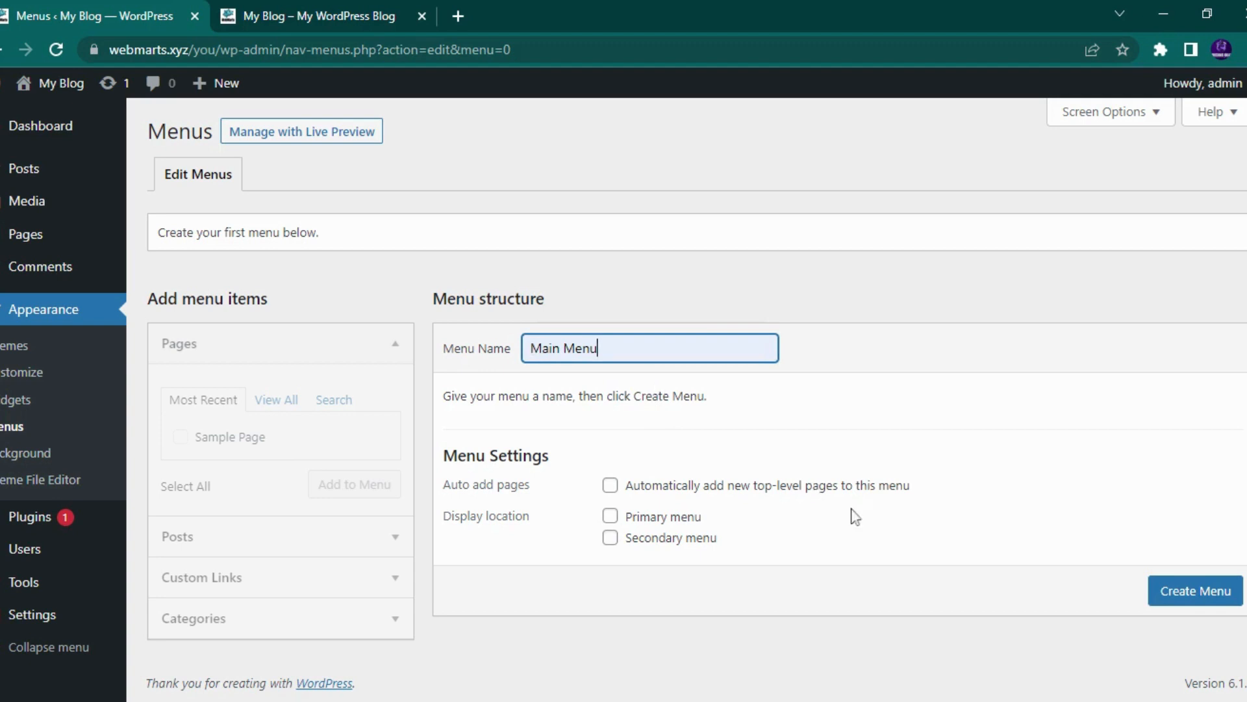
left_click(1193, 591)
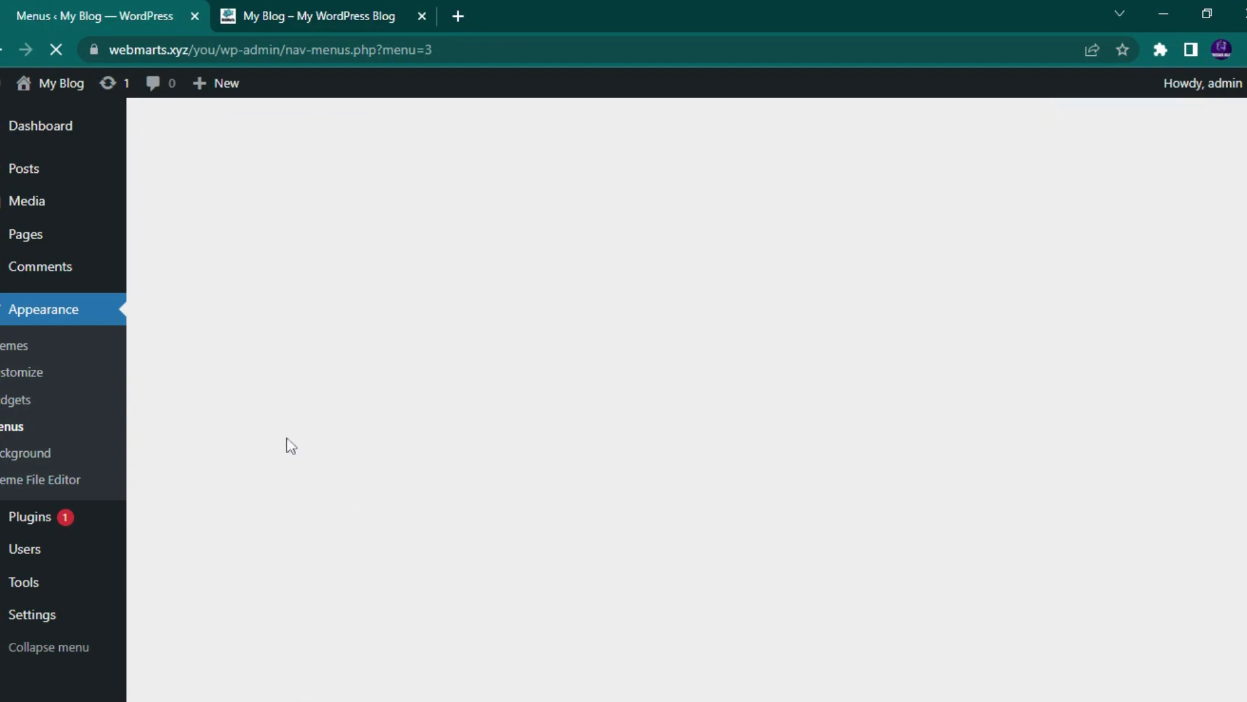
- Refresh the live blog to check its header with the new menu created, and go back to editing the menu
left_click(269, 8)
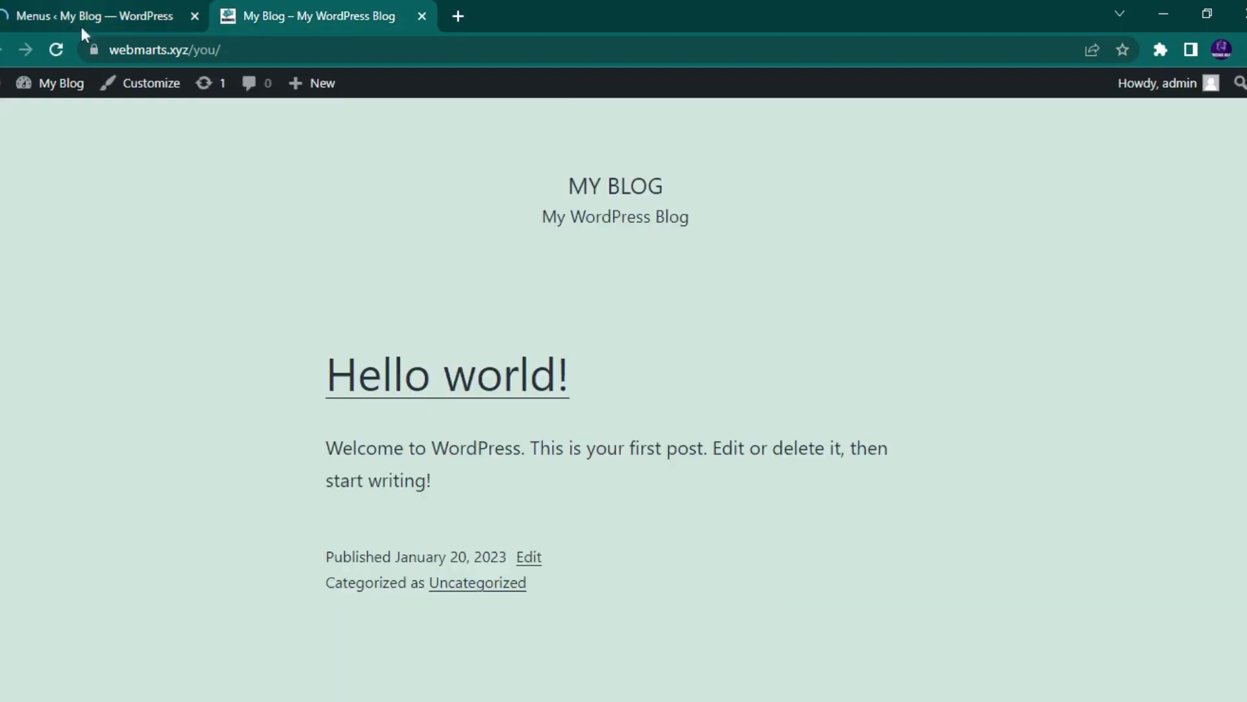
left_click(56, 49)
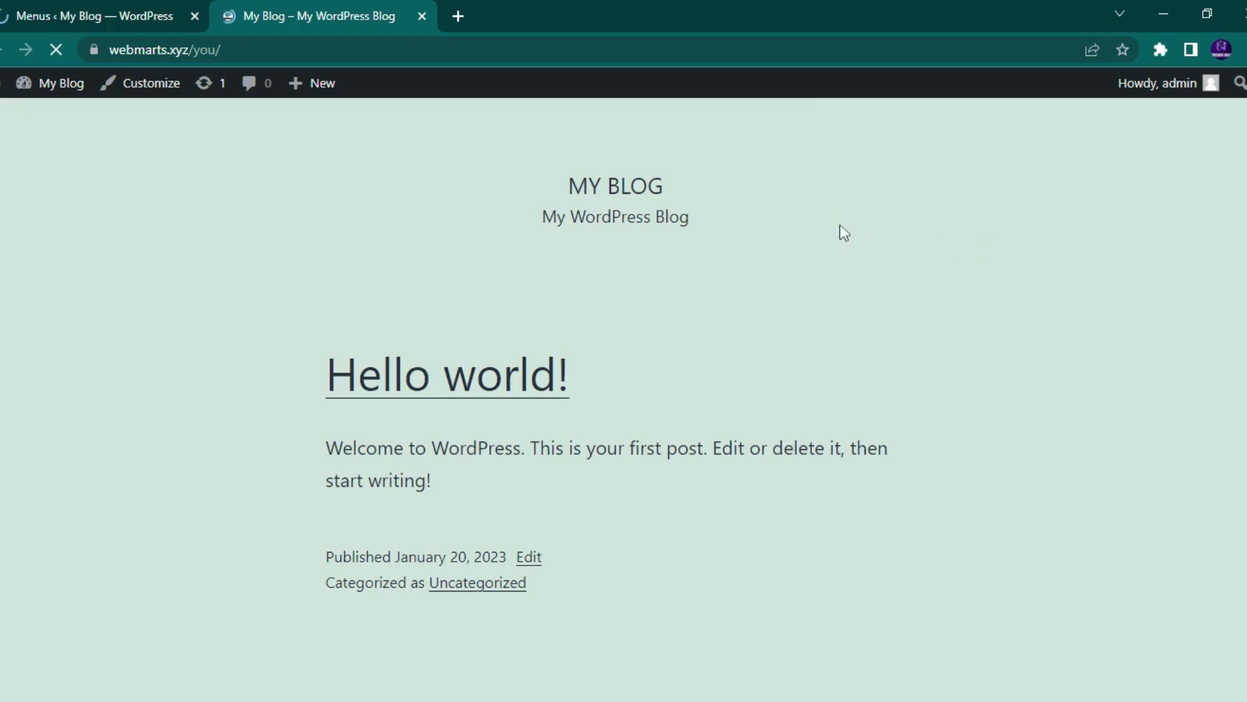
left_click(127, 5)
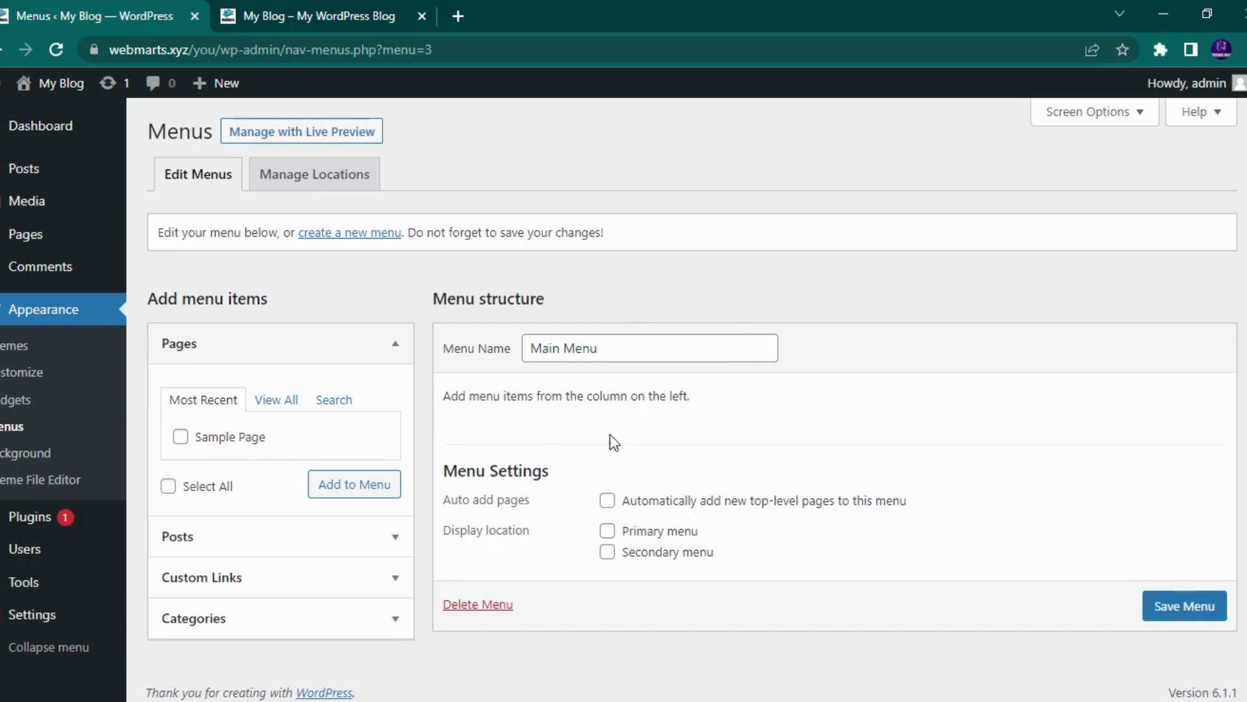
- Examine the pages, posts, custom link fields and categories that can be added as menu items
left_click(278, 399)
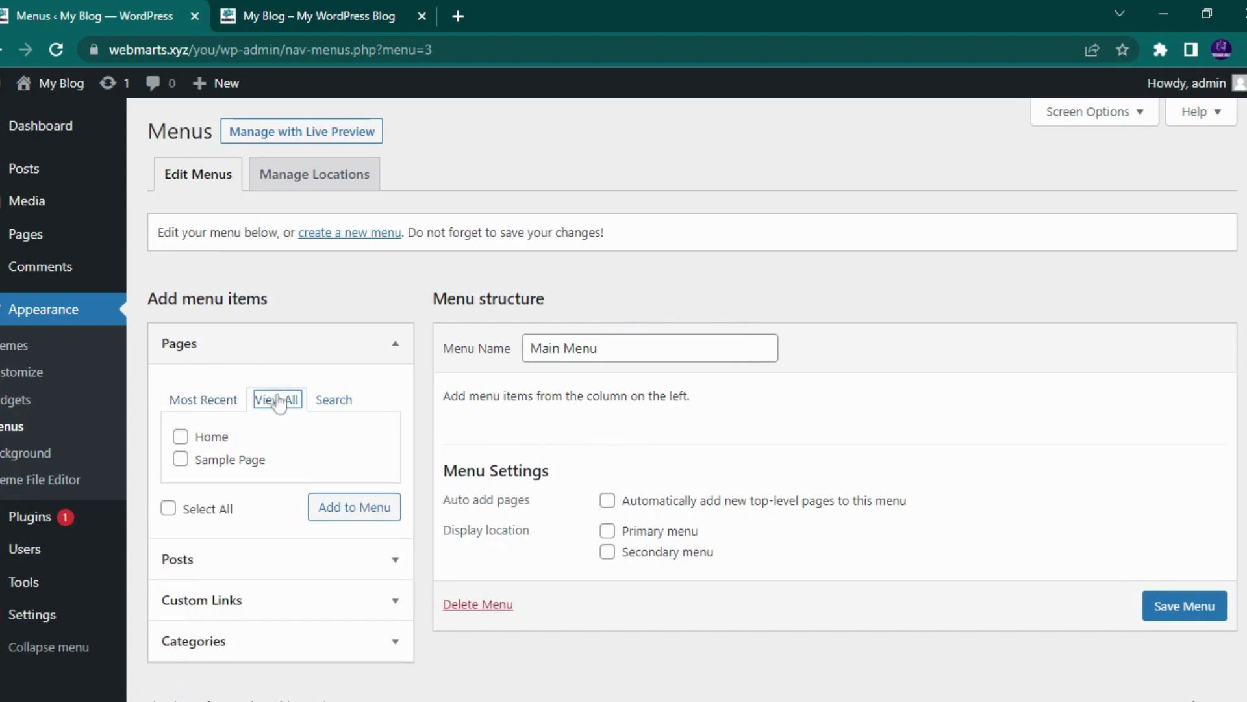
scroll(276, 435, "down", 1)
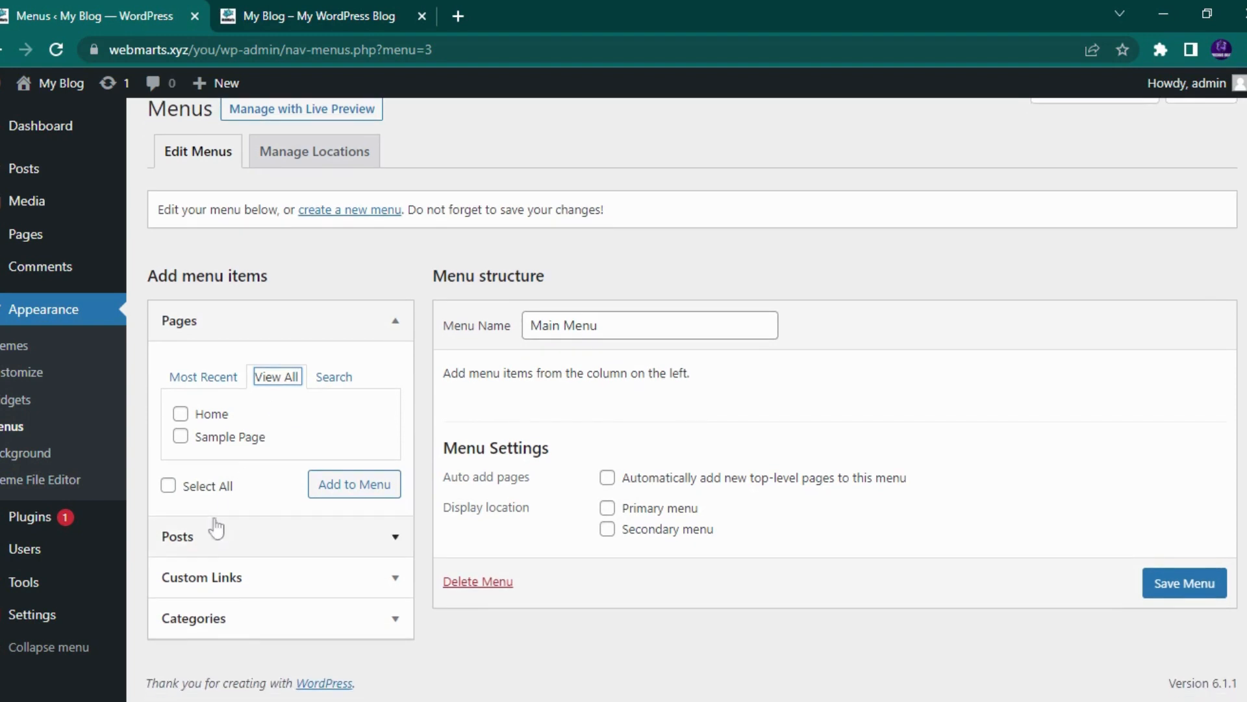
left_click(222, 540)
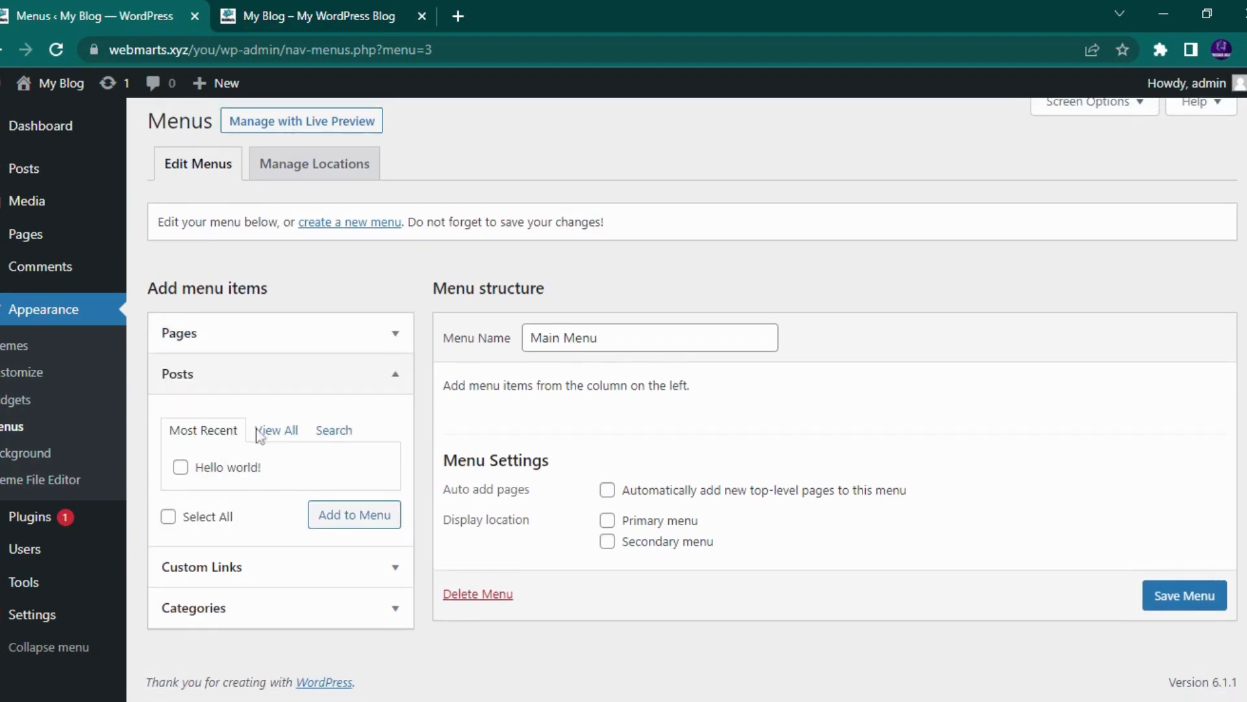
left_click(262, 430)
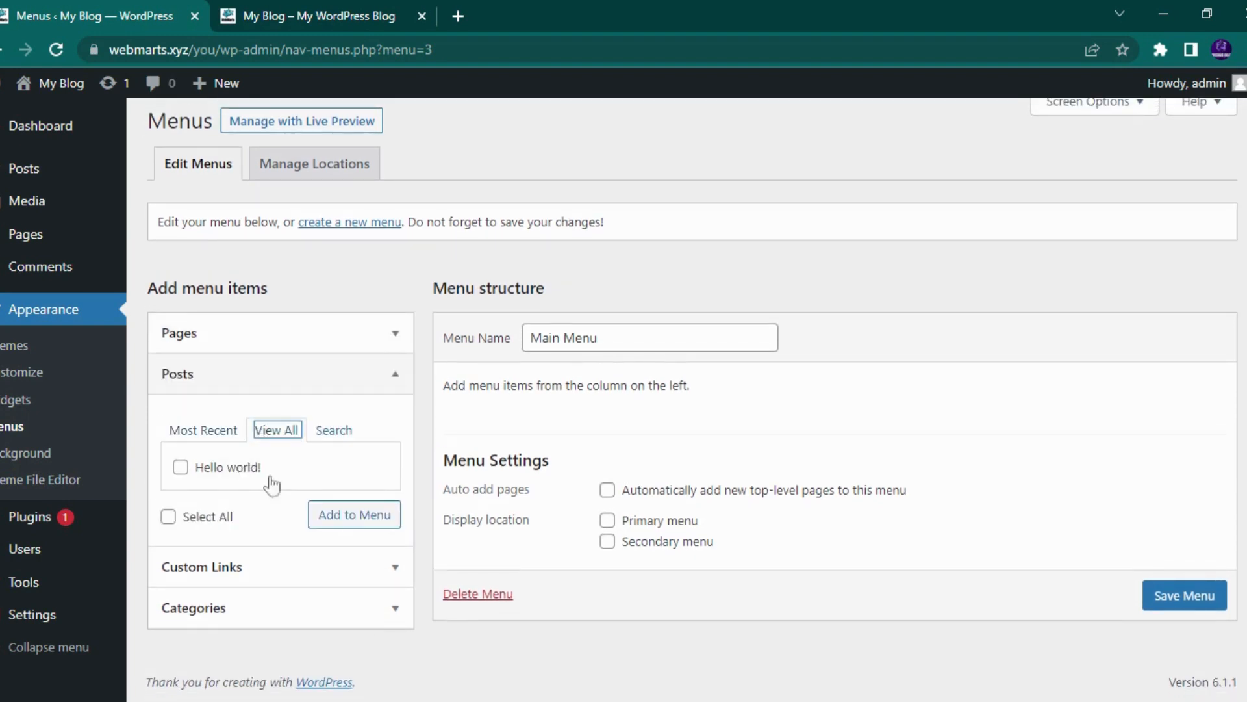
left_click(228, 567)
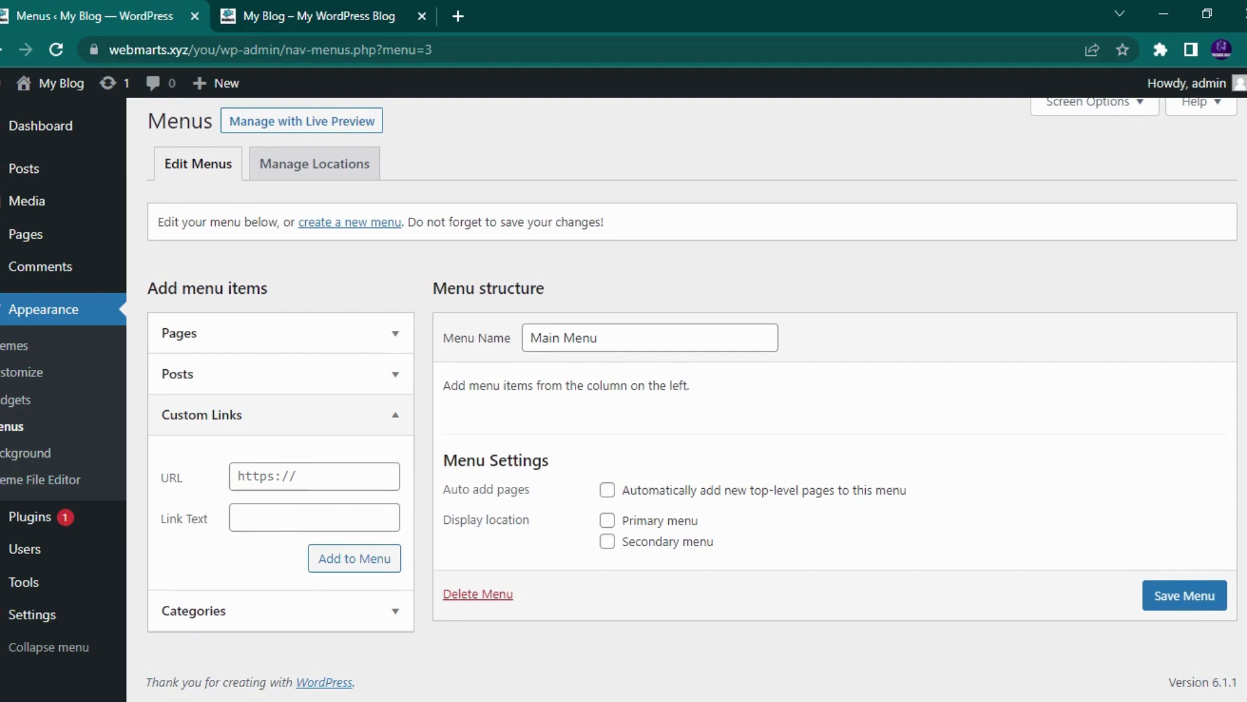
left_click(228, 612)
left_click(273, 513)
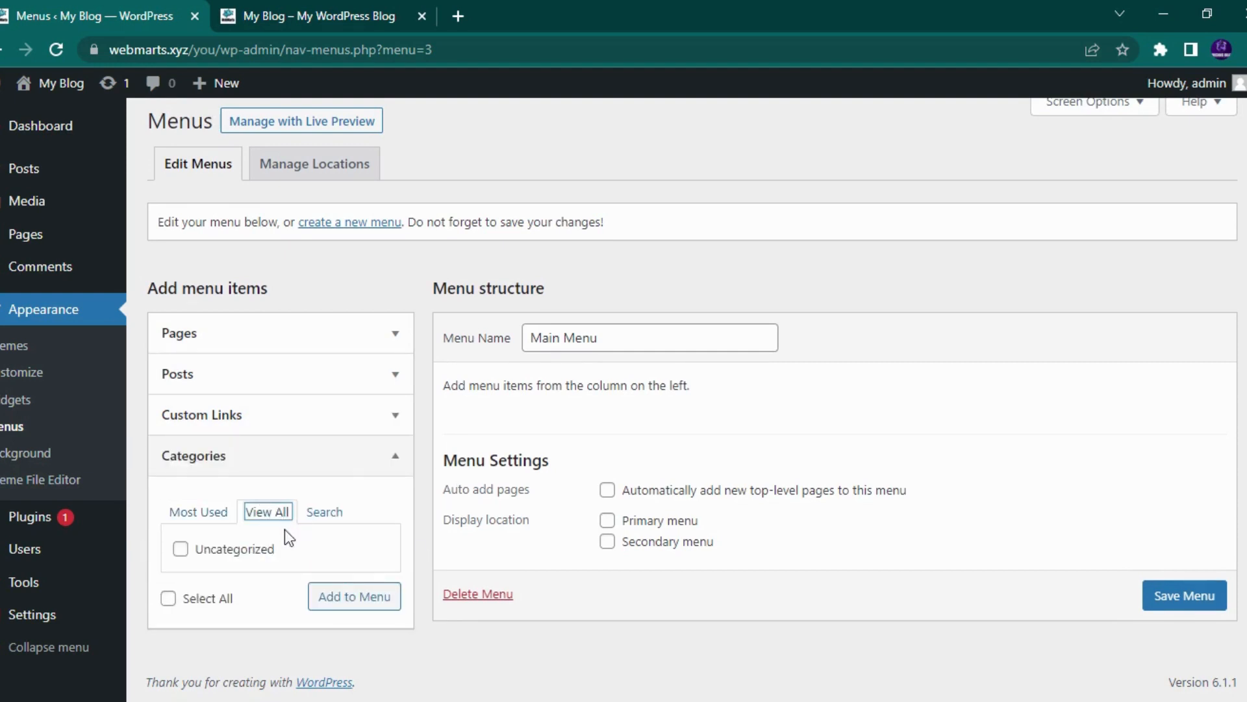
scroll(306, 572, "up", 1)
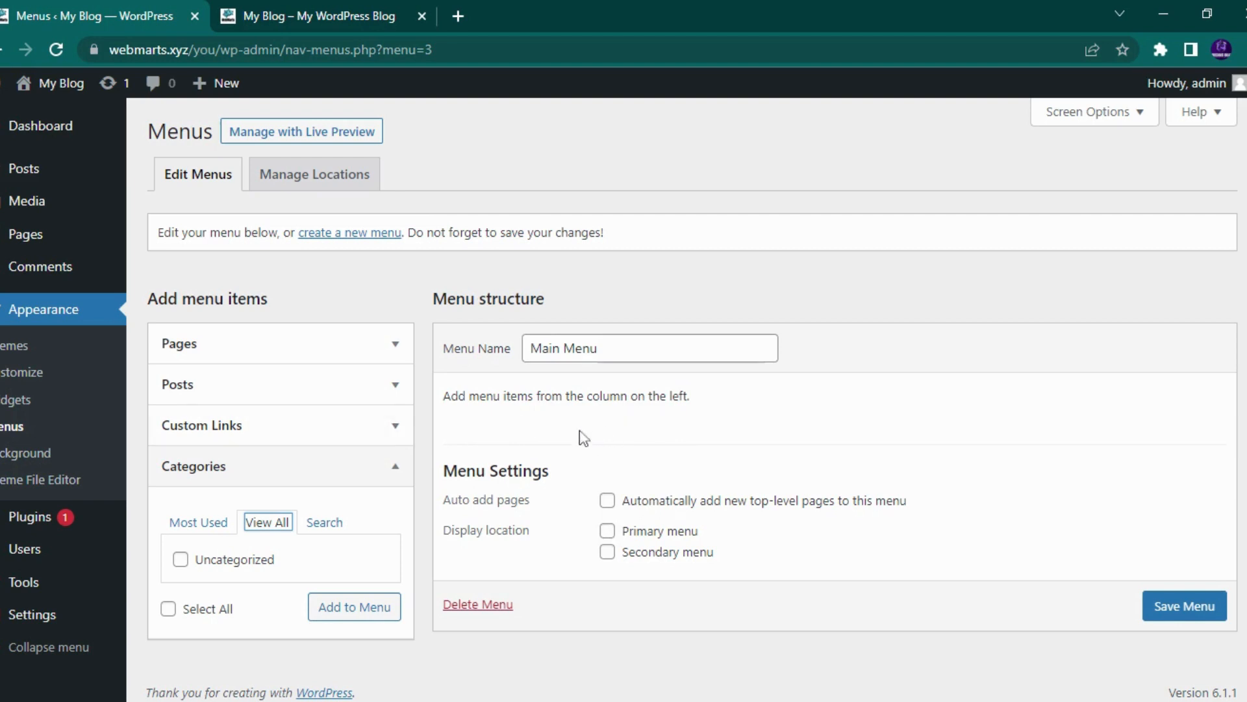
left_click(607, 500)
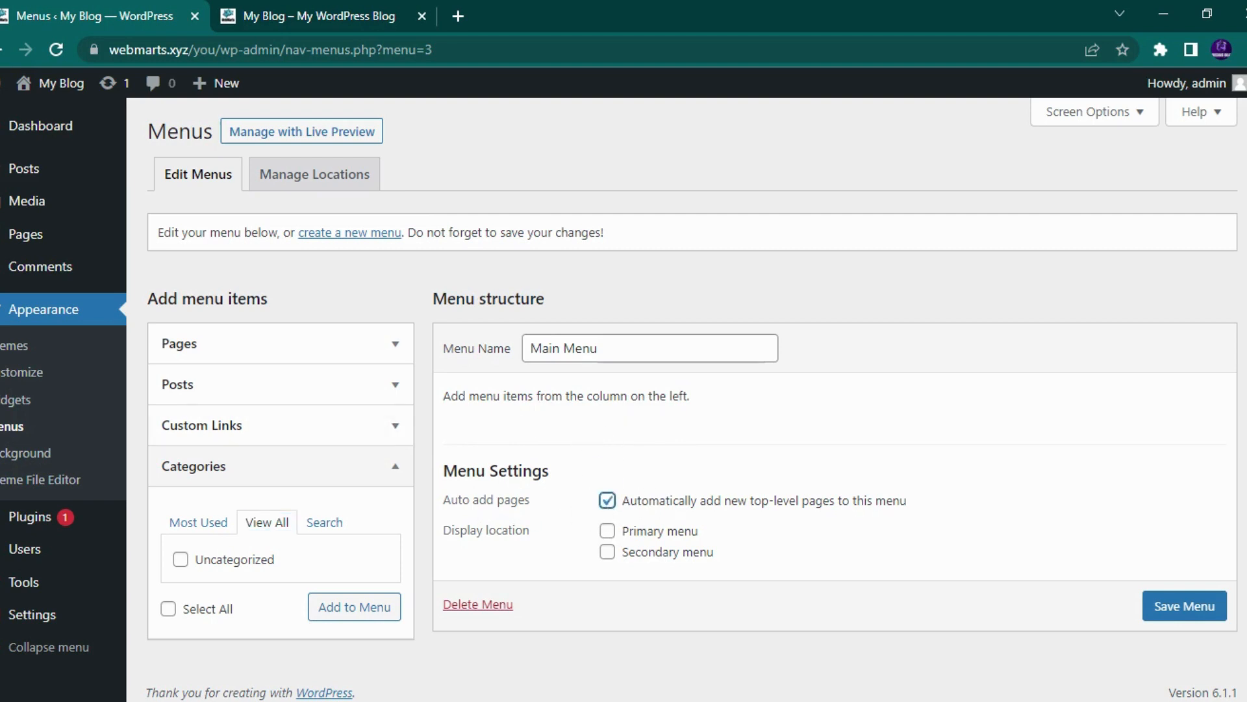
left_click_drag(458, 500, 491, 519)
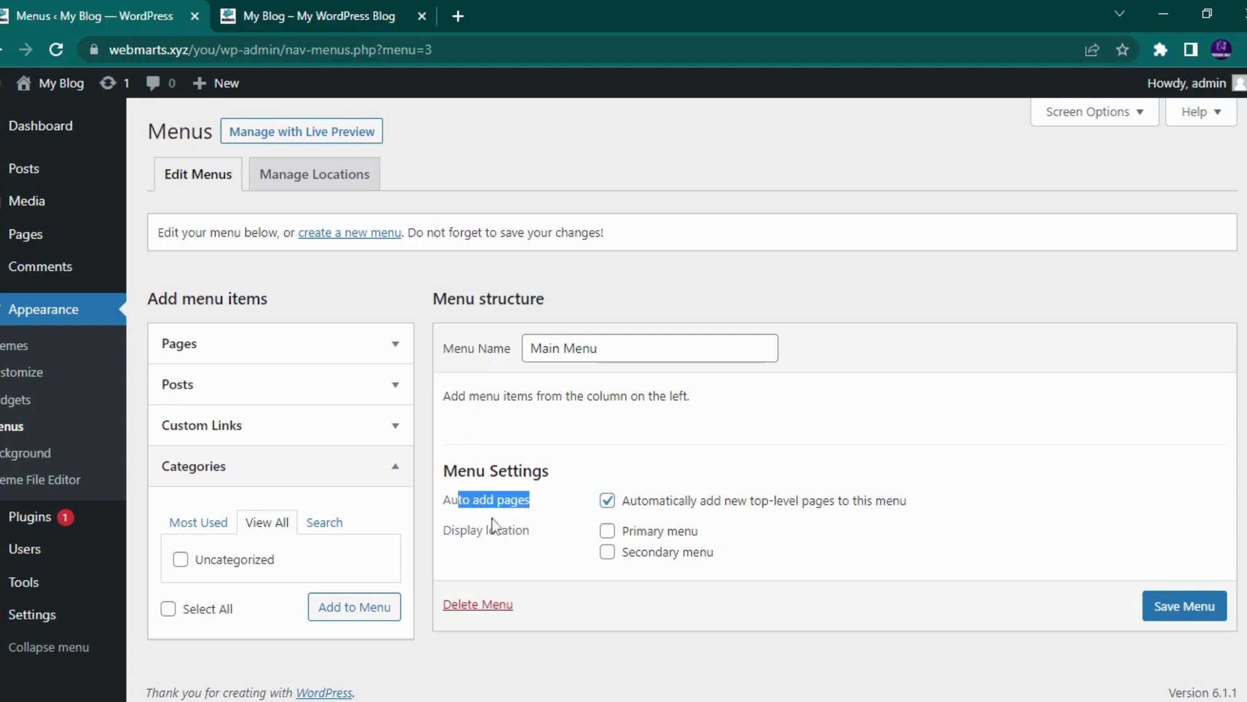
left_click(544, 548)
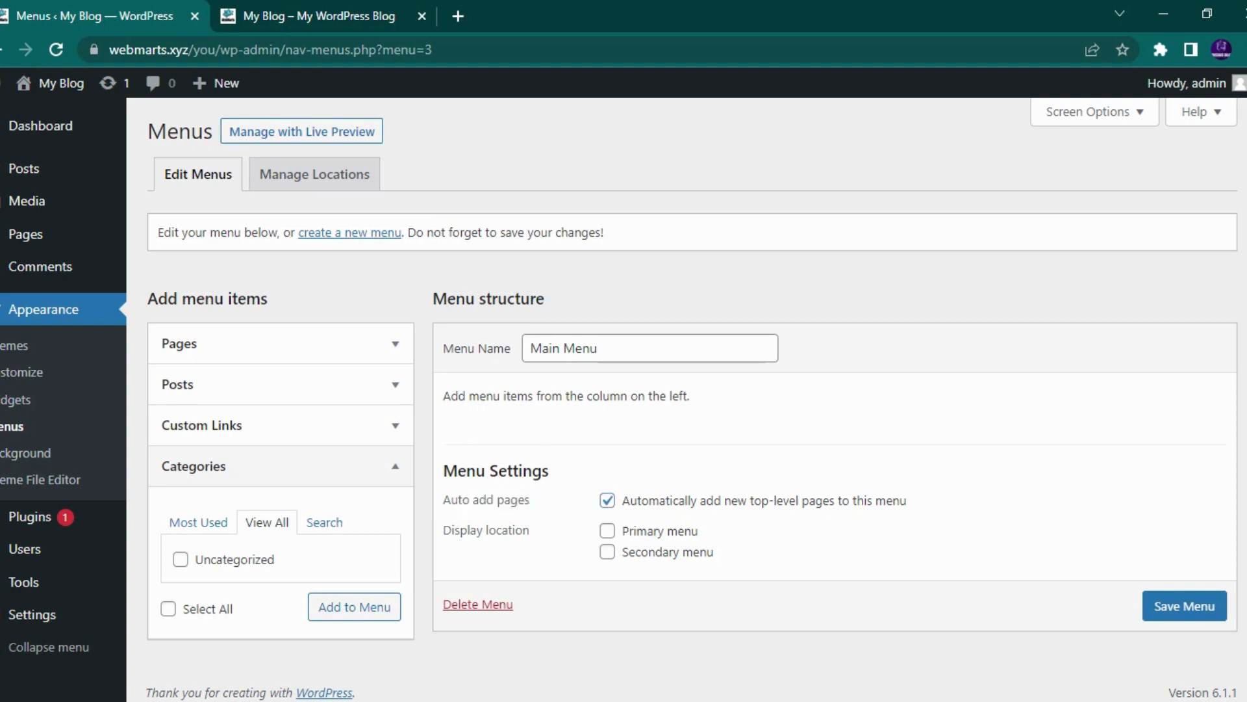
left_click(607, 531)
left_click(607, 531)
left_click(607, 500)
- Add a custom link to the menu with the URL "#" and the link text "Home"
left_click(327, 437)
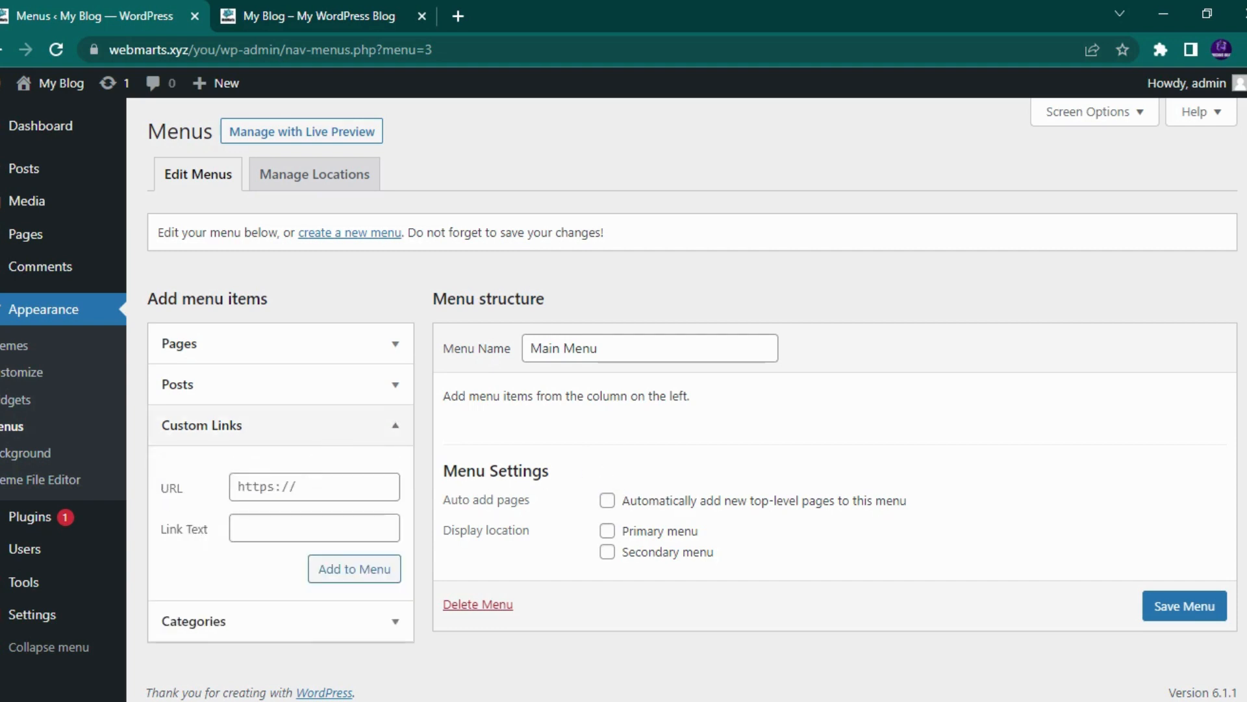
left_click(314, 486)
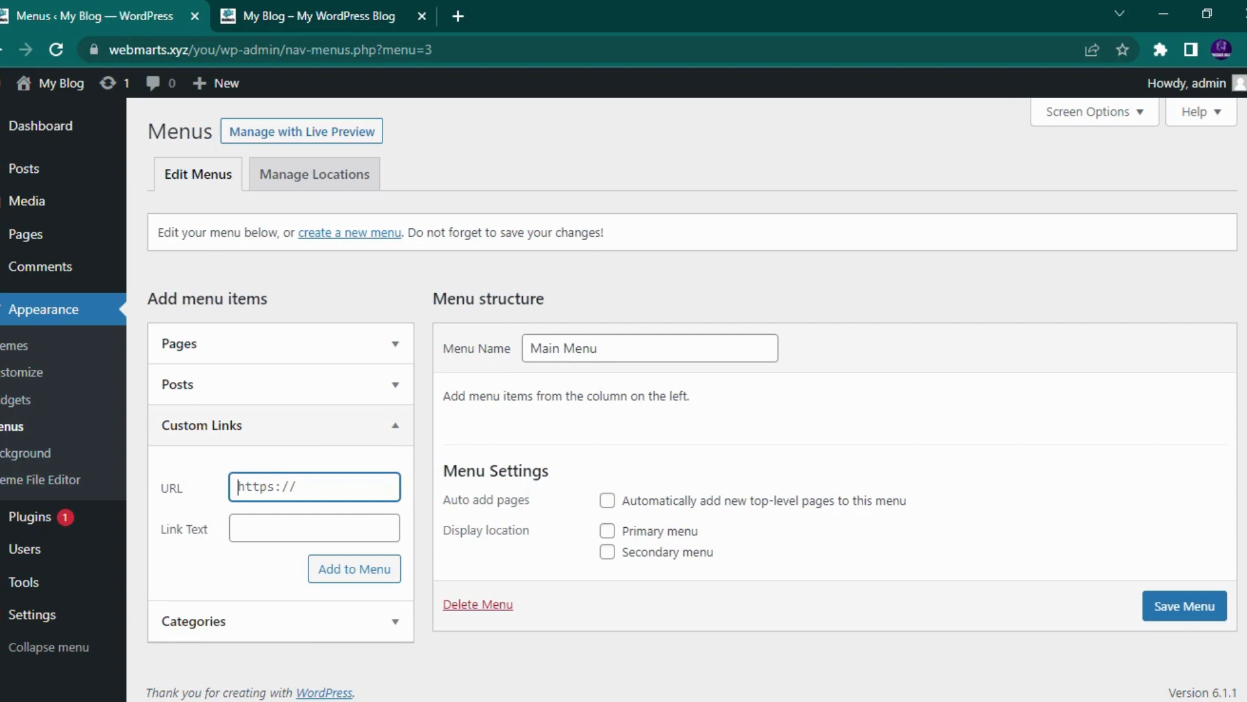
type("#")
key("Tab")
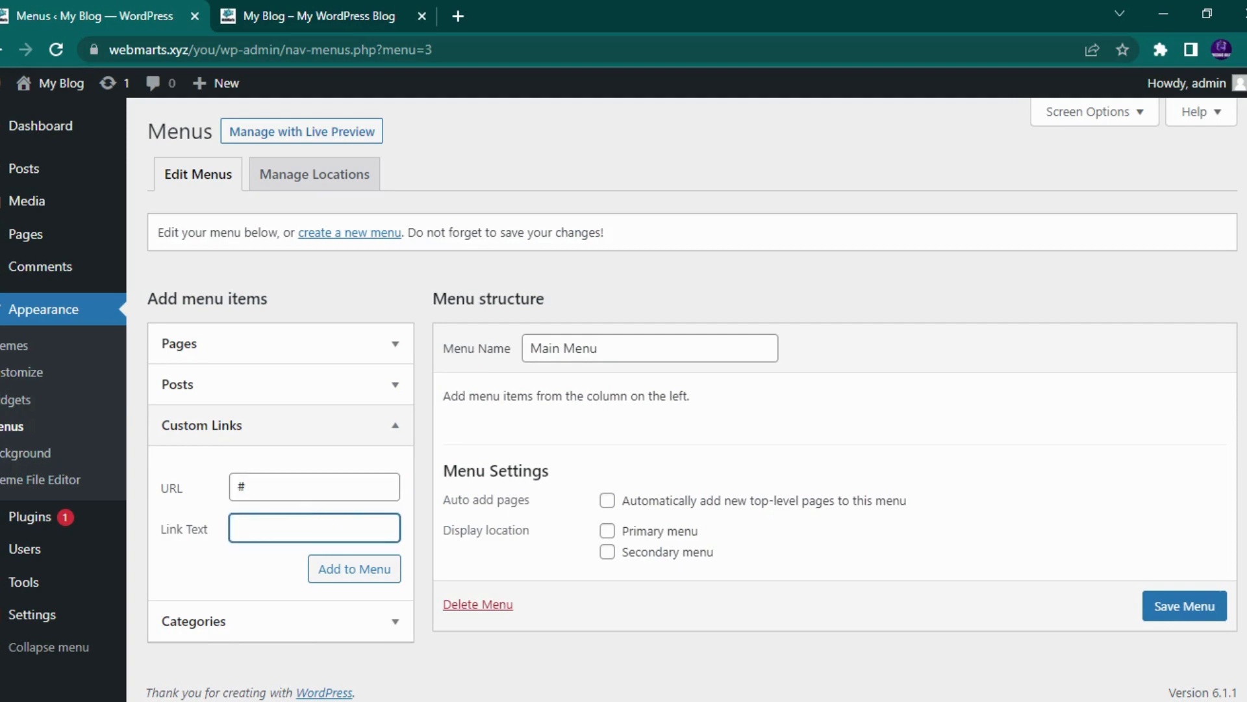
left_click(197, 492)
left_click(292, 488)
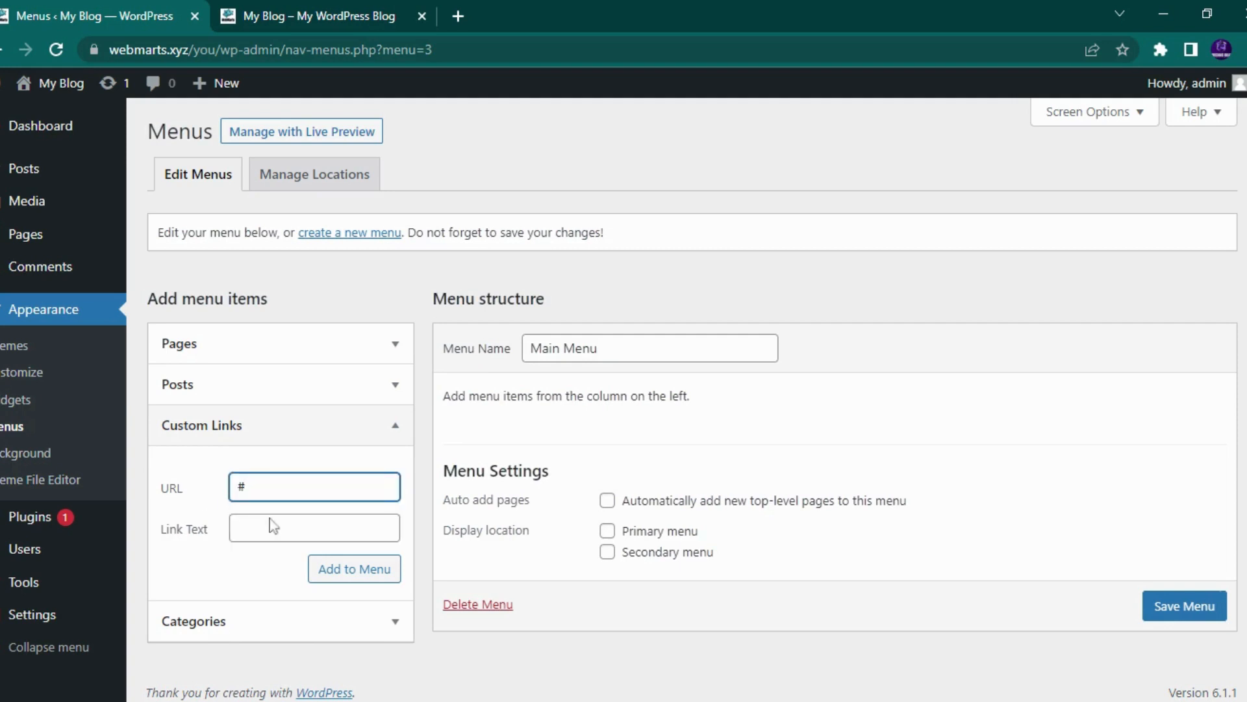
left_click(292, 527)
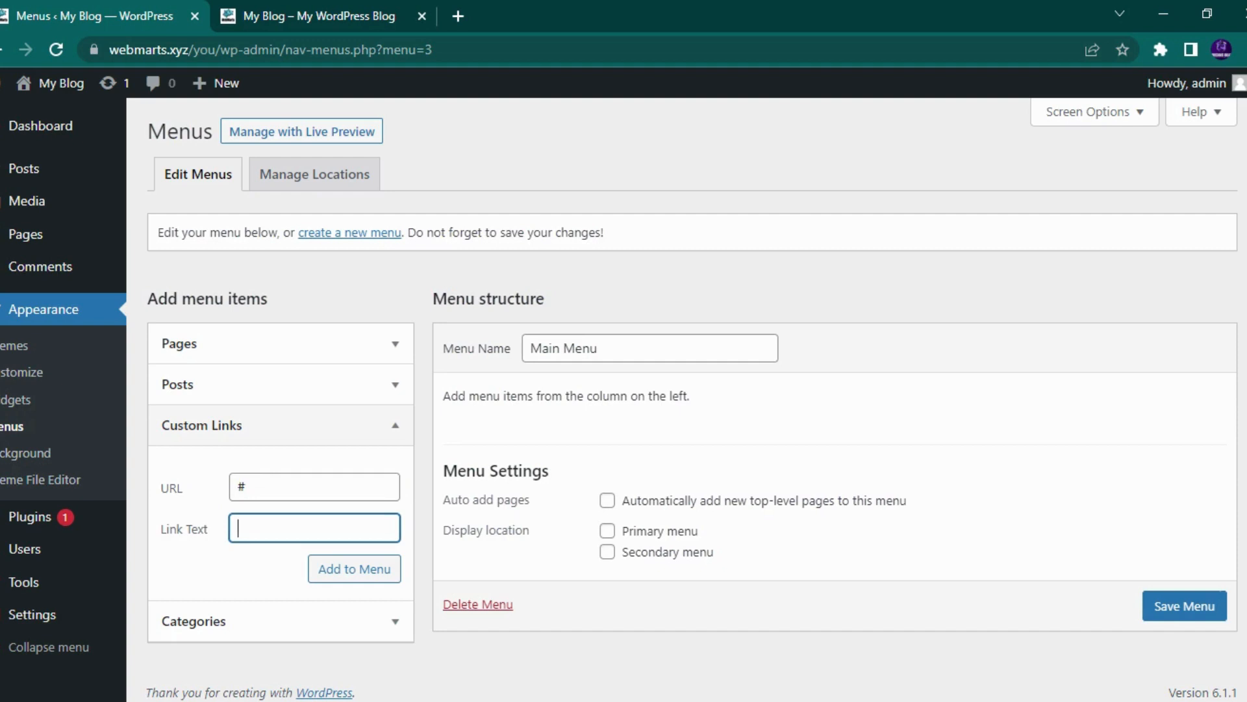
type("Homr")
left_click(333, 584)
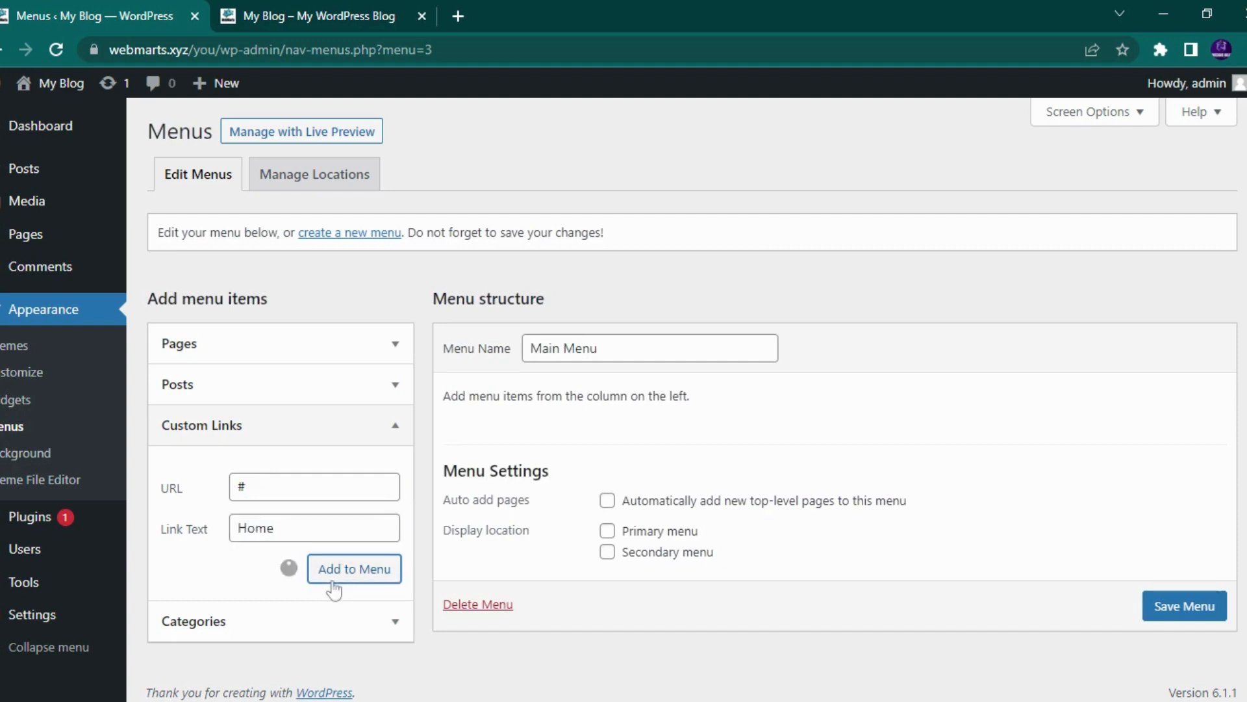
- Search for "google" in a new browser tab and copy the address of the results page
left_click(457, 16)
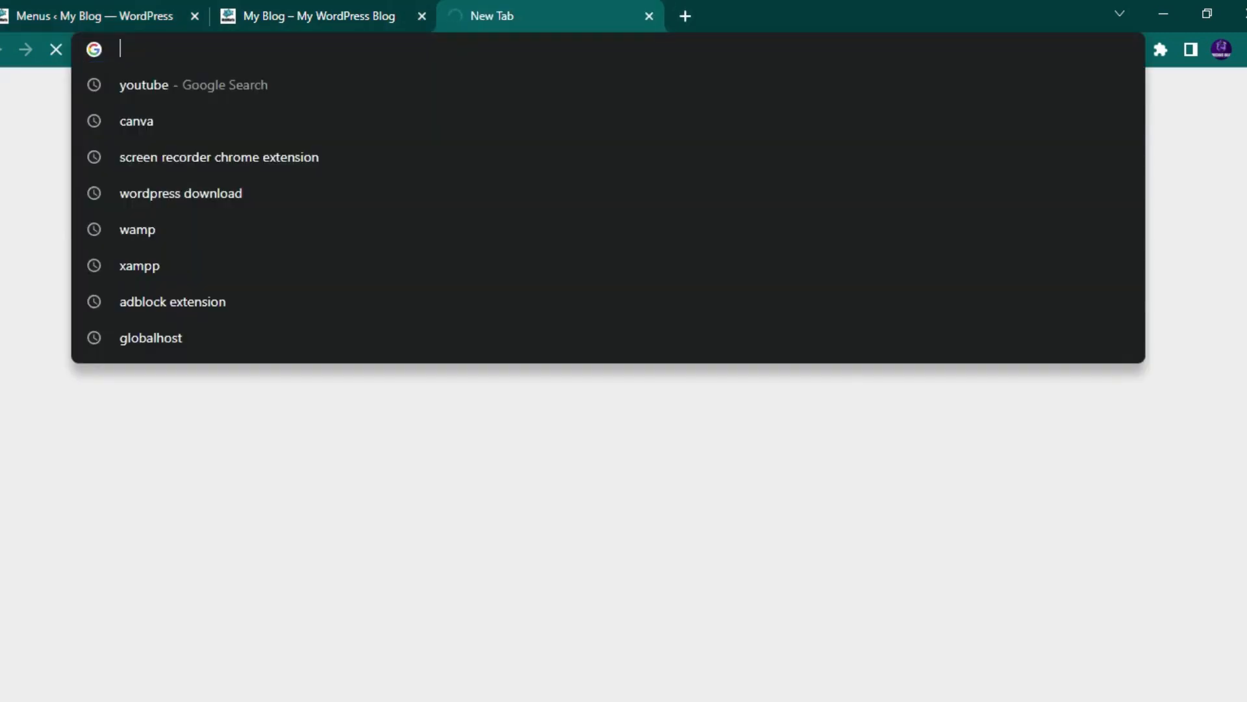
type("googl")
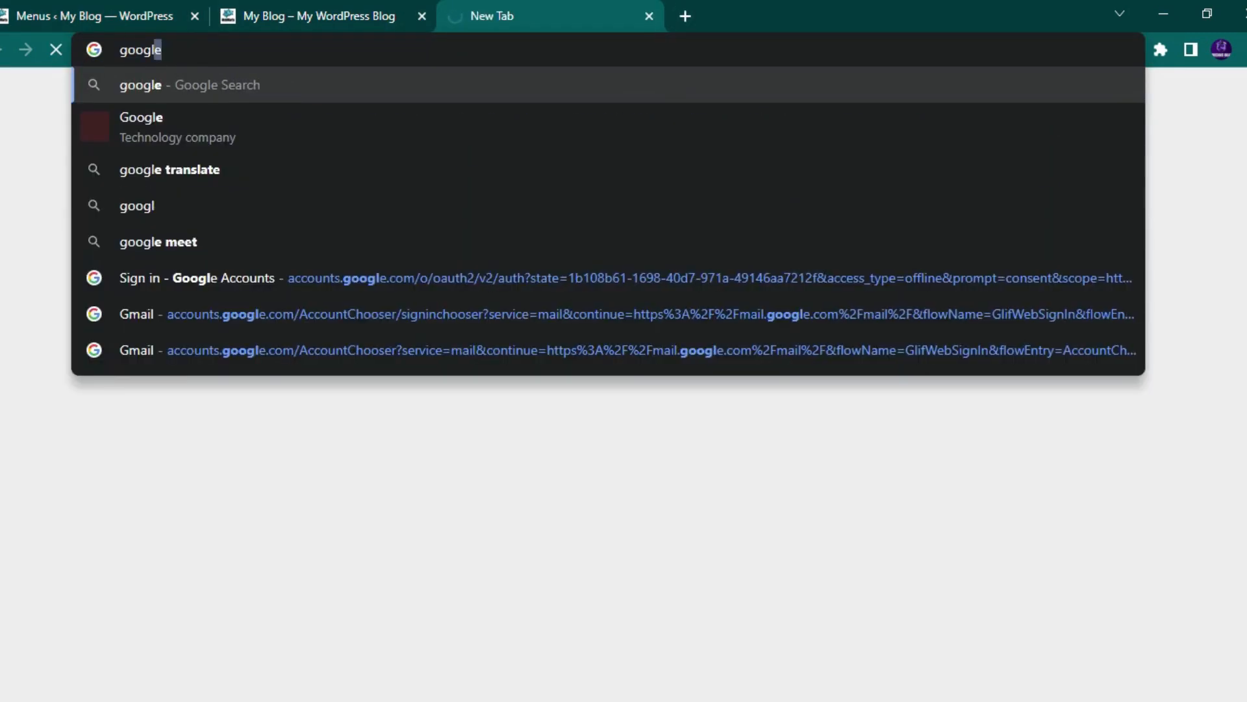
type("e")
key("Return")
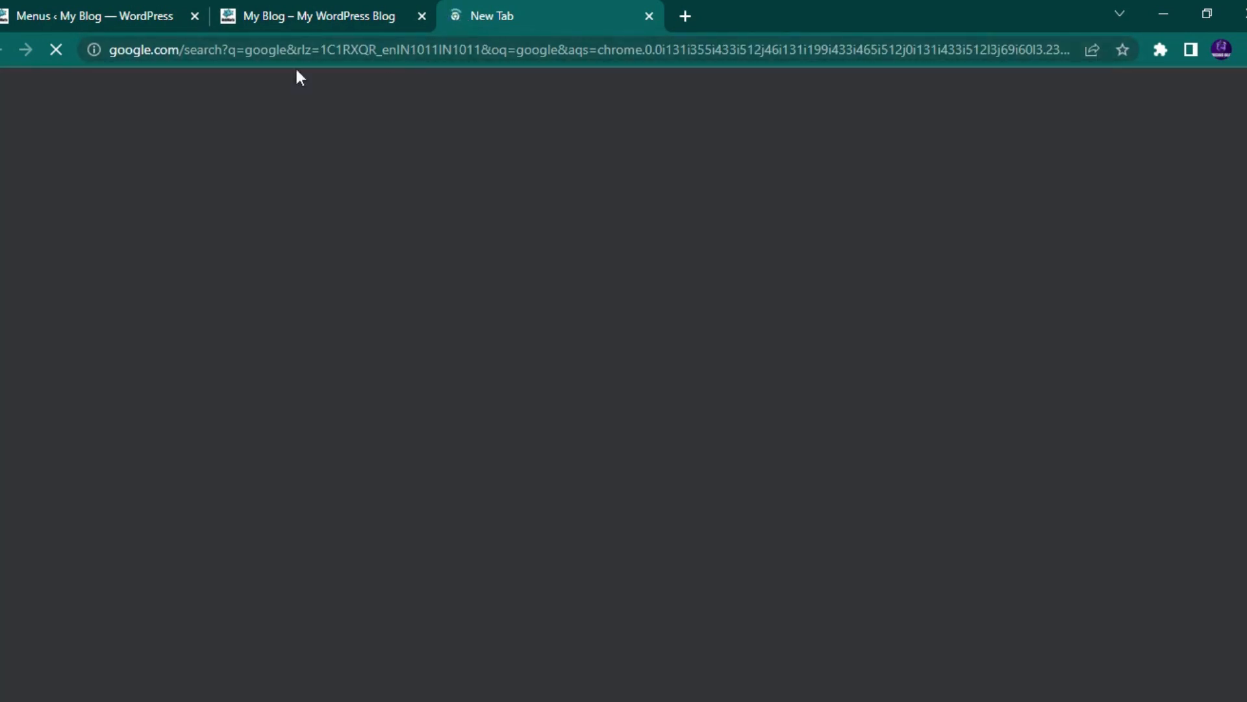
left_click_drag(181, 50, 91, 59)
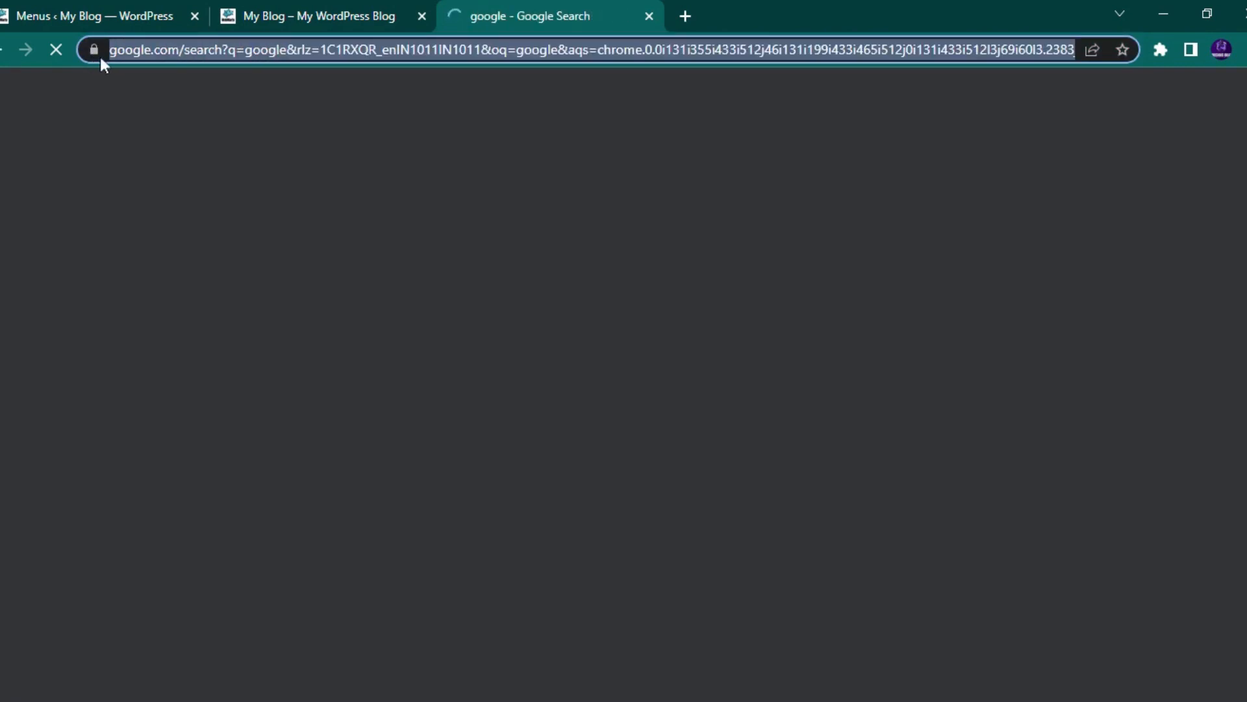
- Add a custom link to Main Menu using the copied Google address and the link text "Google"
left_click(158, 19)
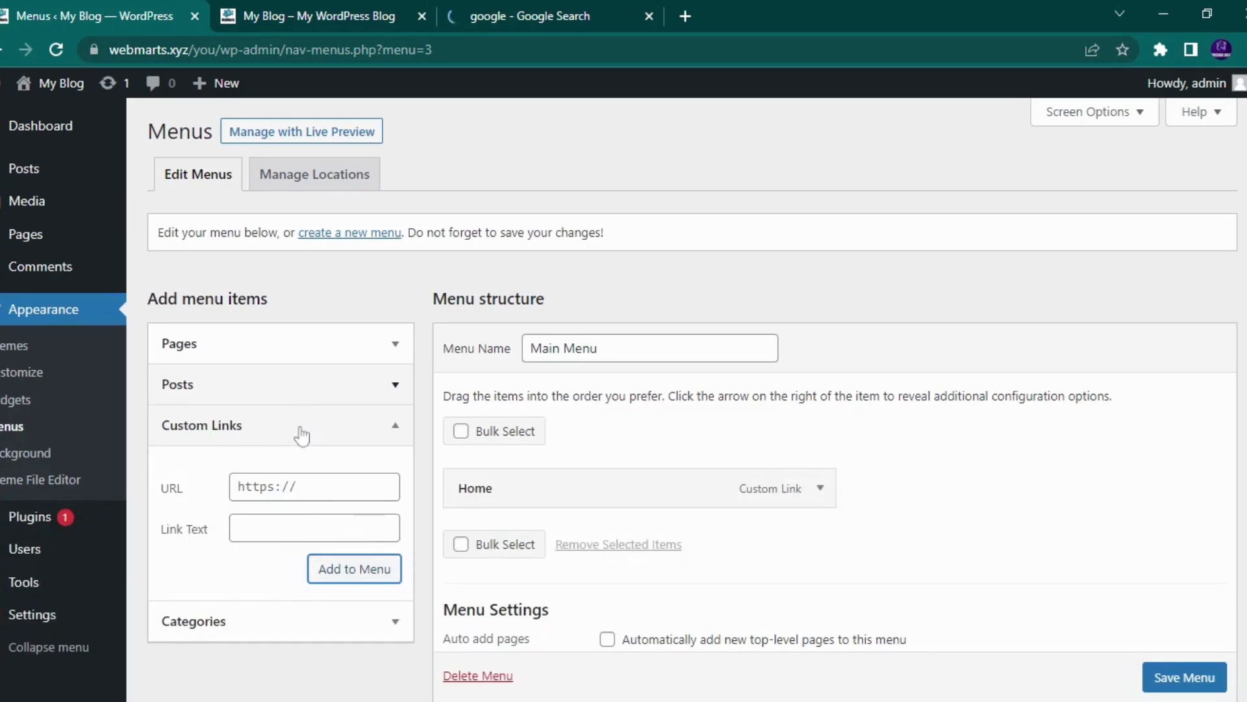
left_click(314, 487)
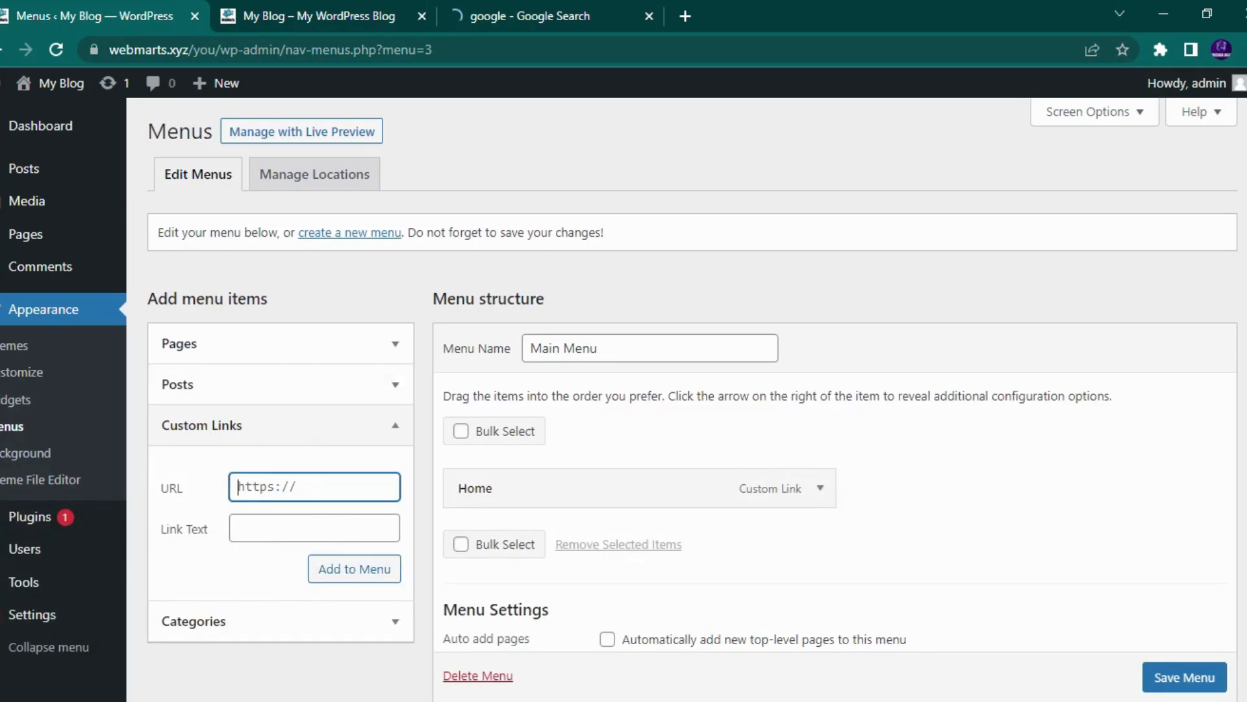
key("ctrl+v")
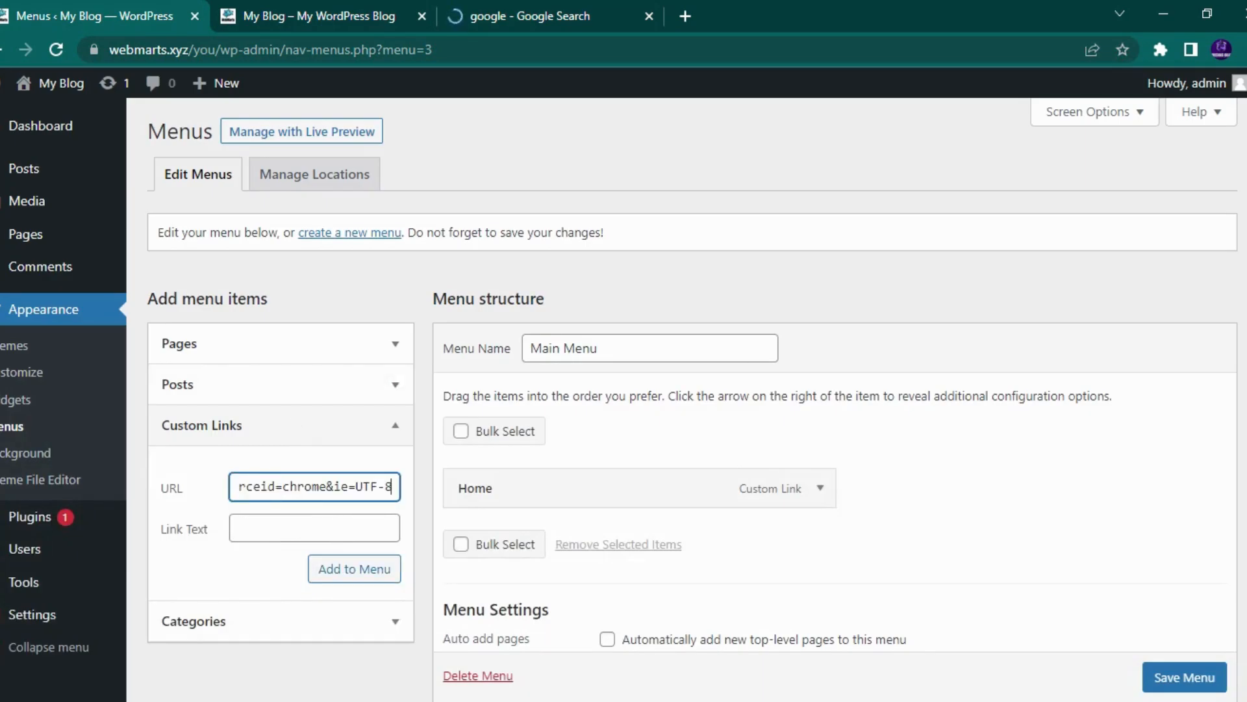
left_click(356, 526)
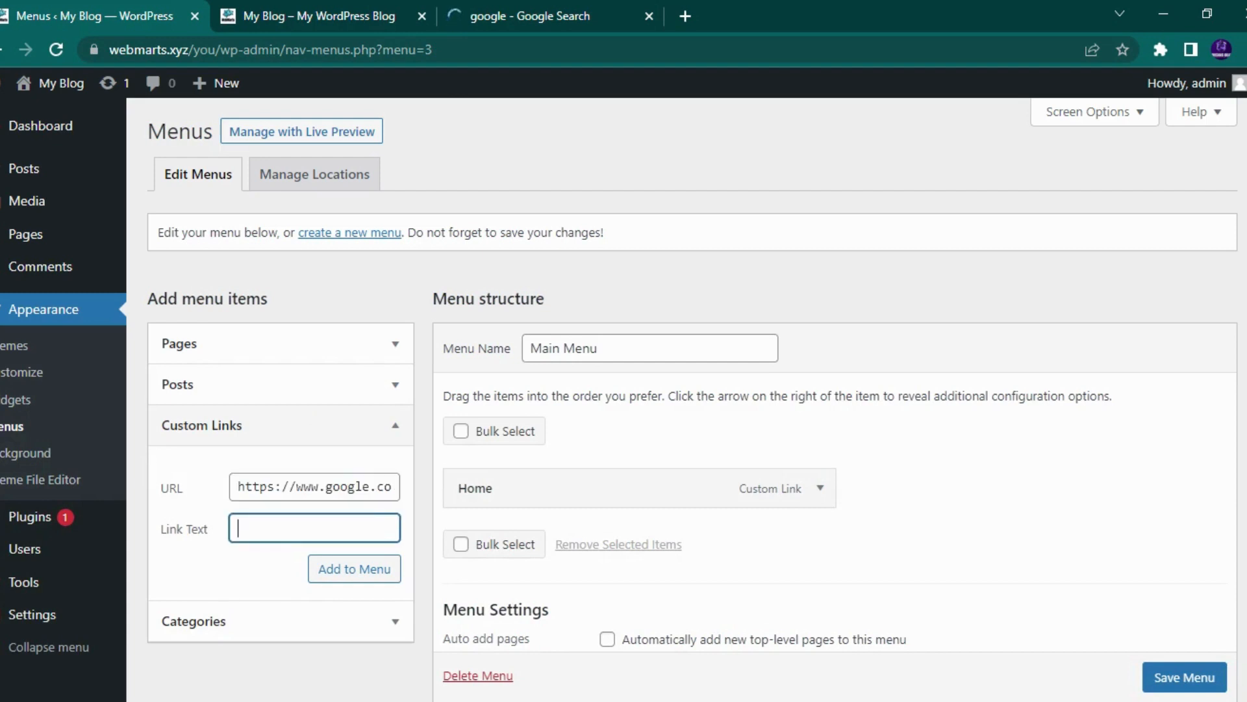
type("Google")
left_click(339, 569)
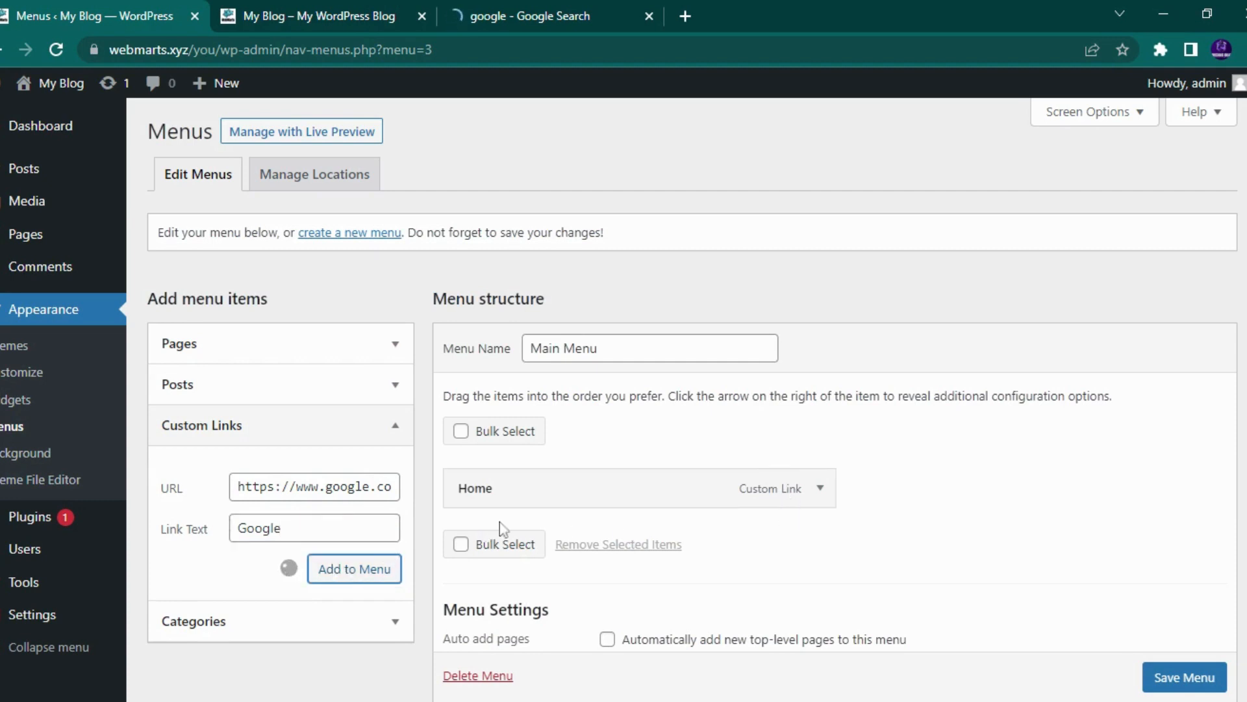
- Move the Home item down one place in Main Menu and back up above Google, using its item settings
scroll(594, 543, "down", 3)
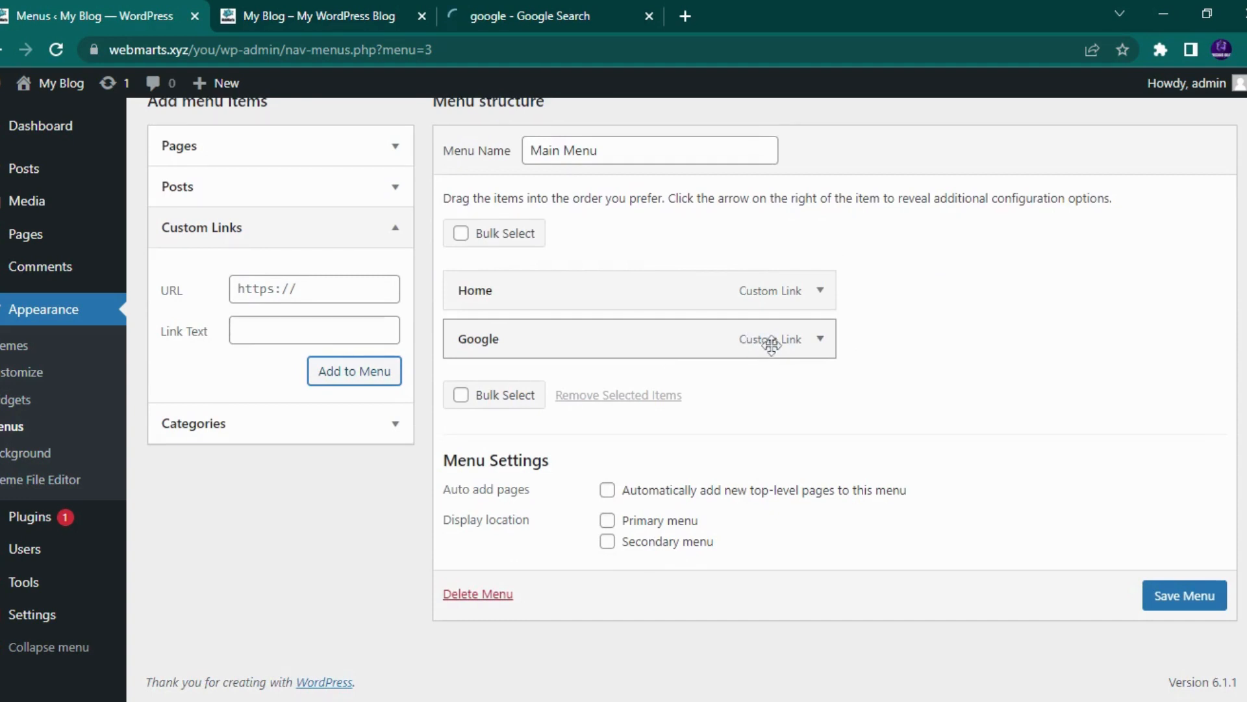
left_click(821, 291)
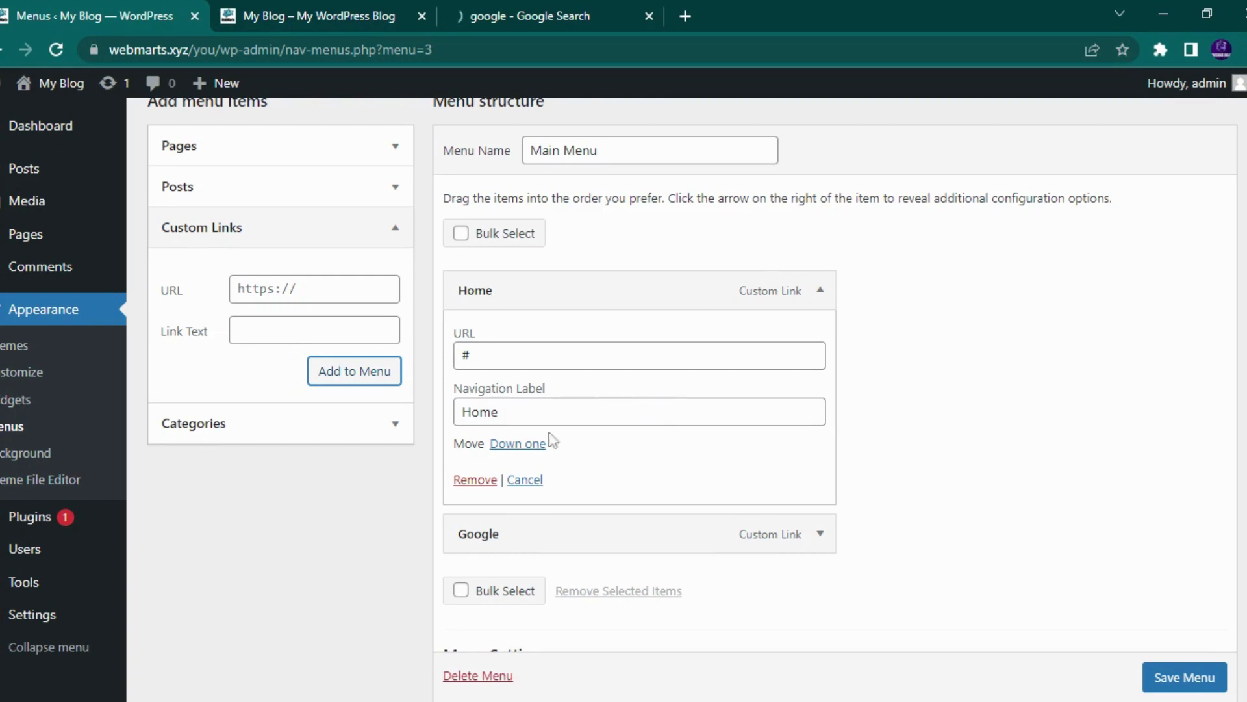
left_click(517, 444)
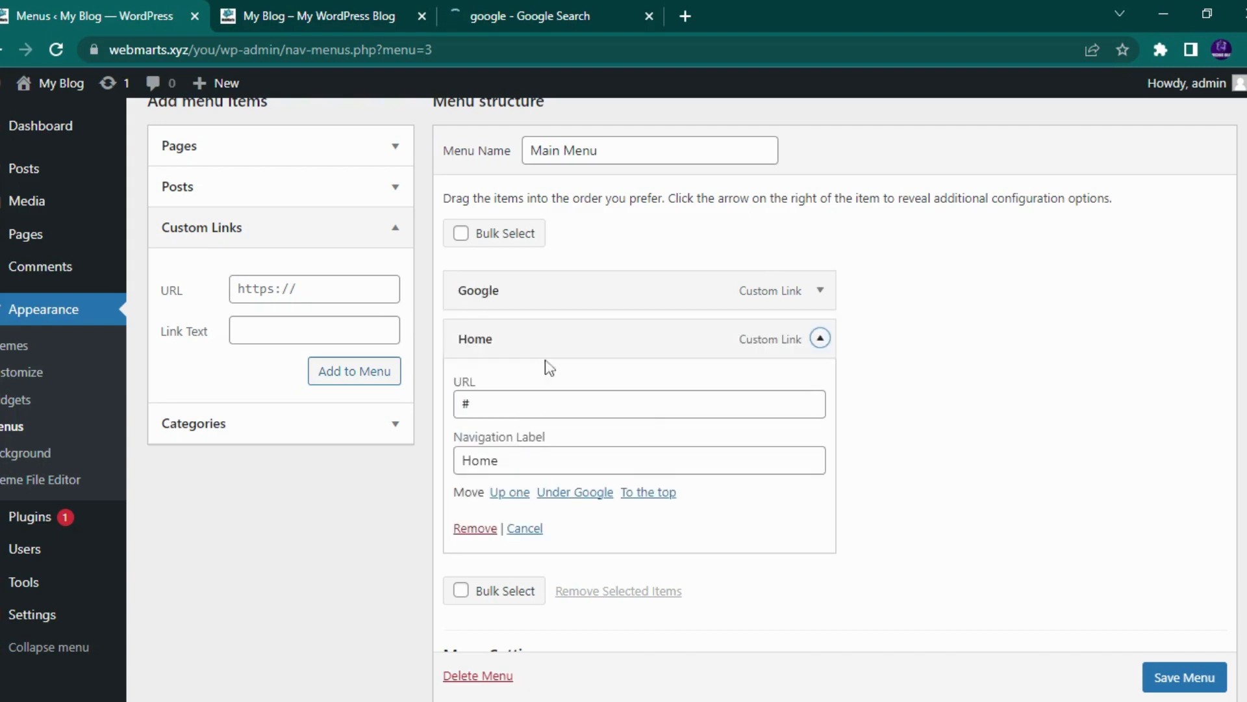
left_click(517, 494)
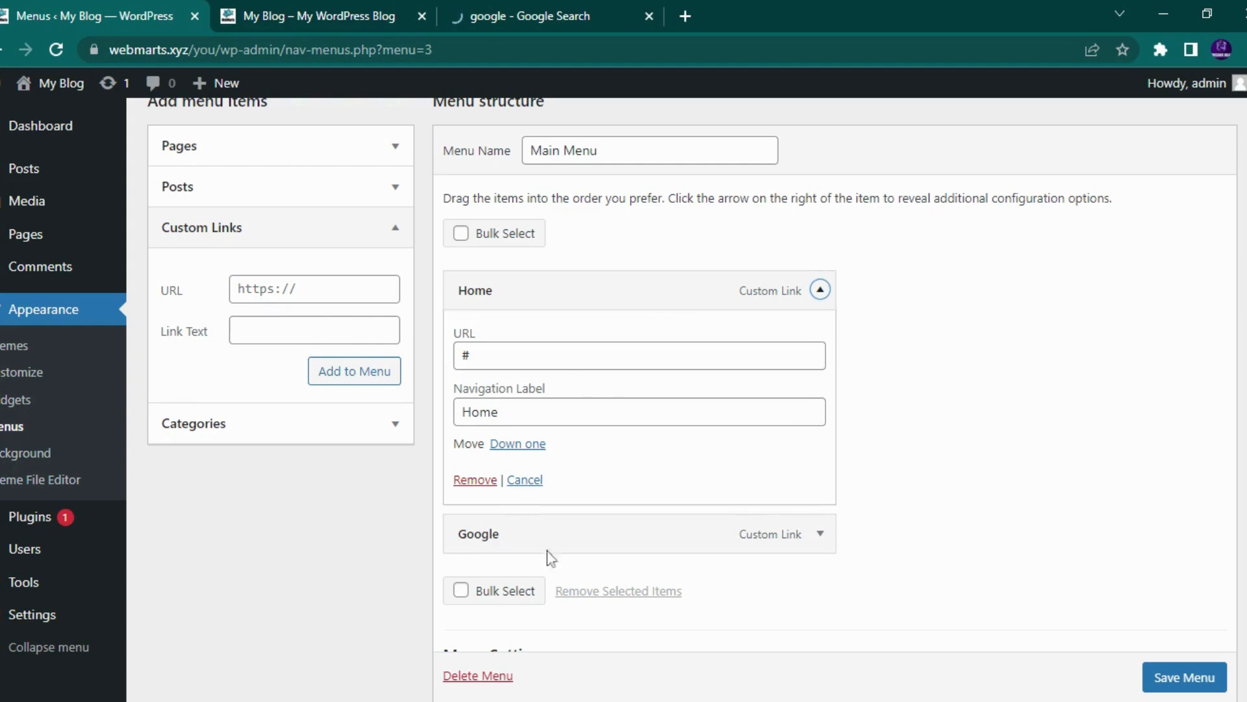
left_click(820, 290)
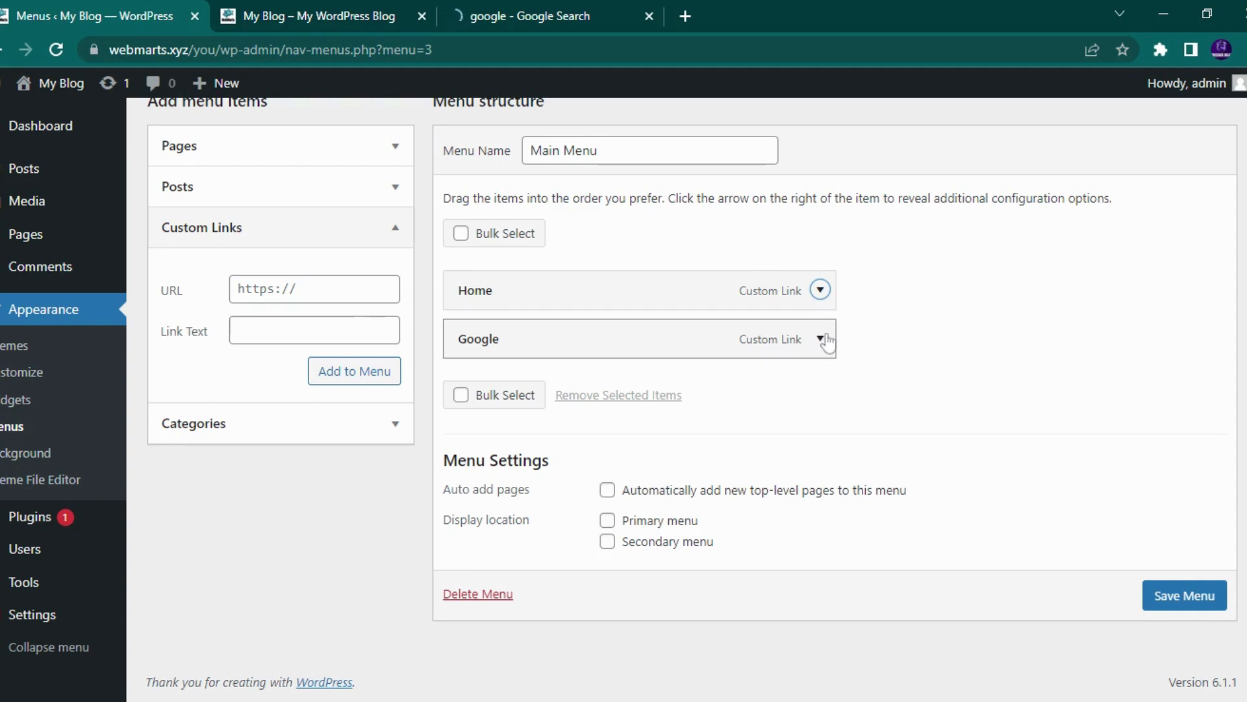
- Nest the Google item under Home as a sub item and move it back out to the main level
left_click(821, 339)
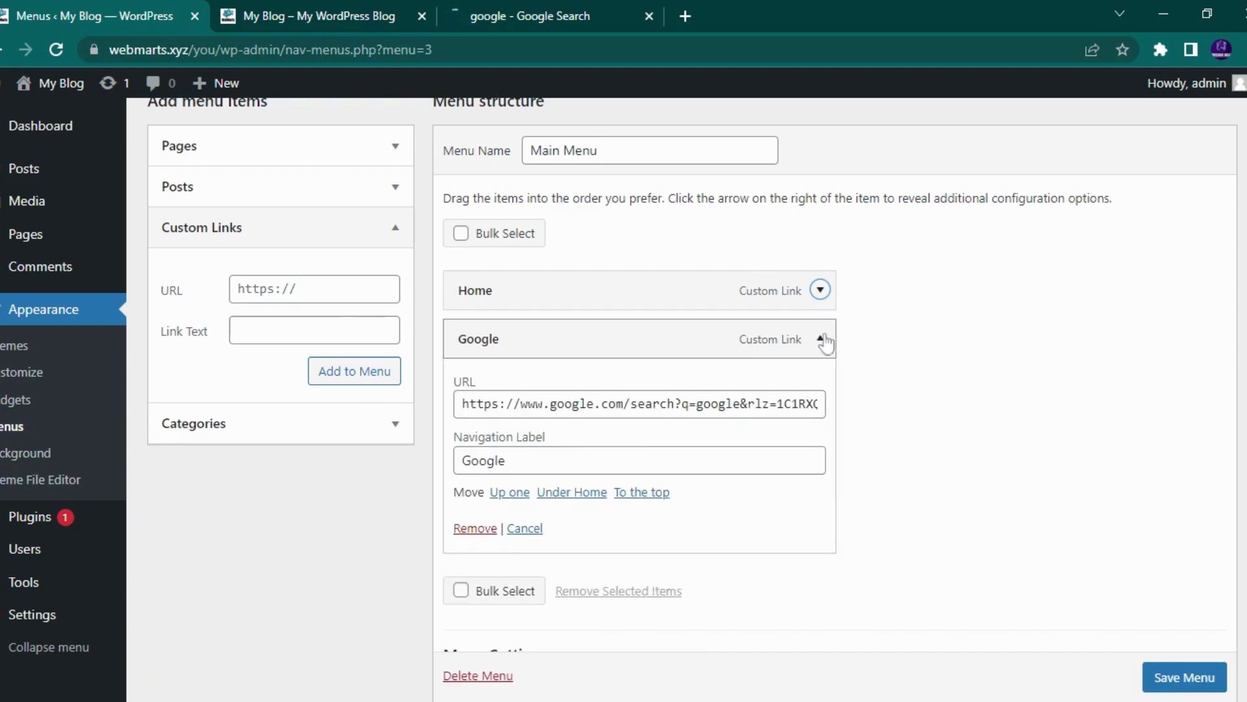
left_click(578, 494)
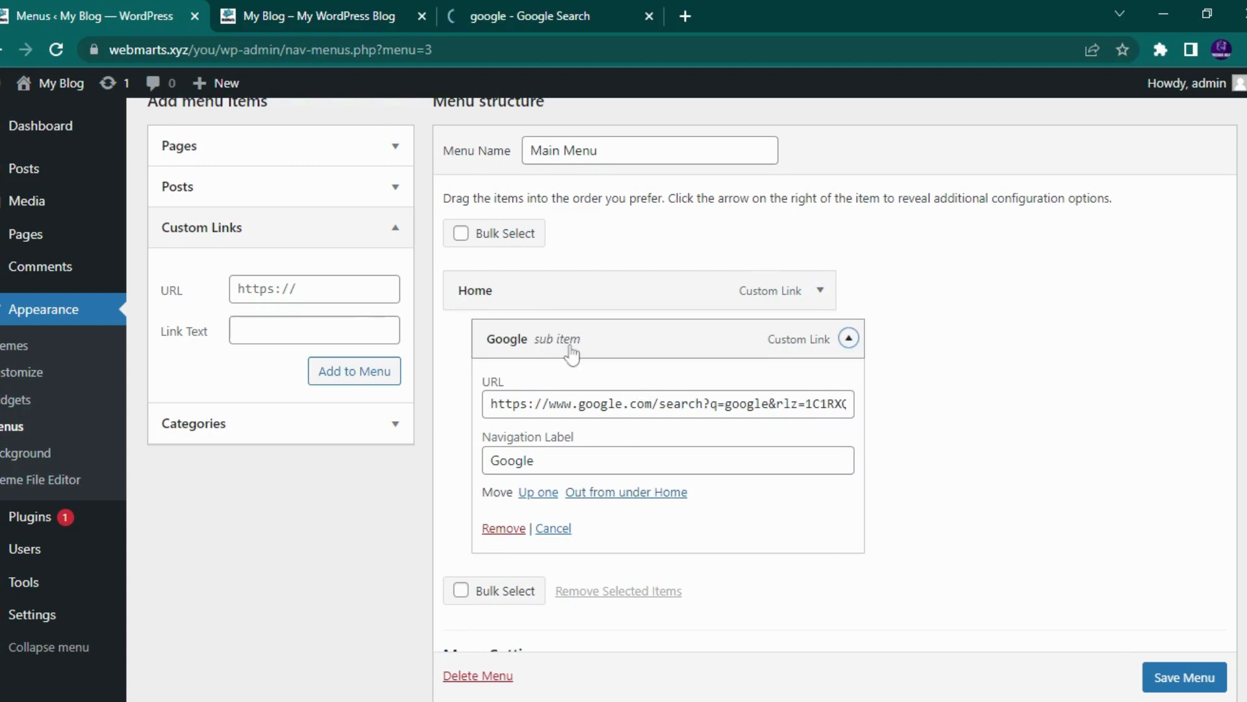
left_click(611, 493)
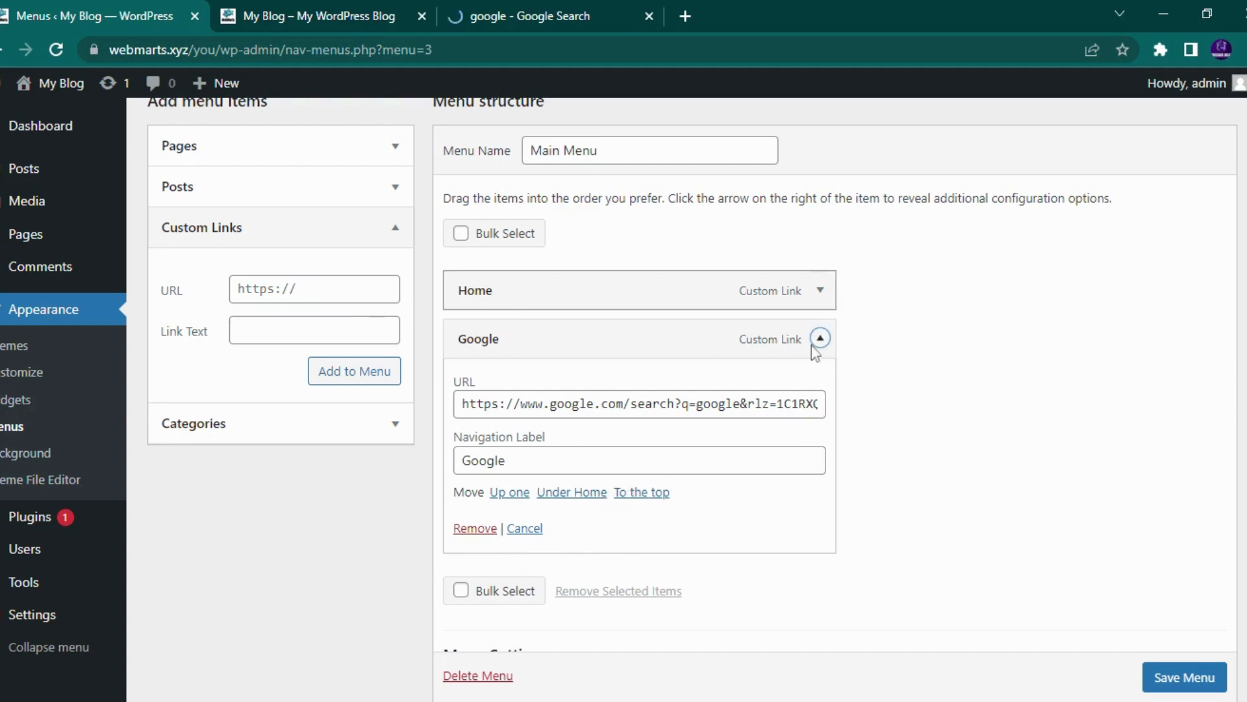
left_click_drag(666, 346, 739, 385)
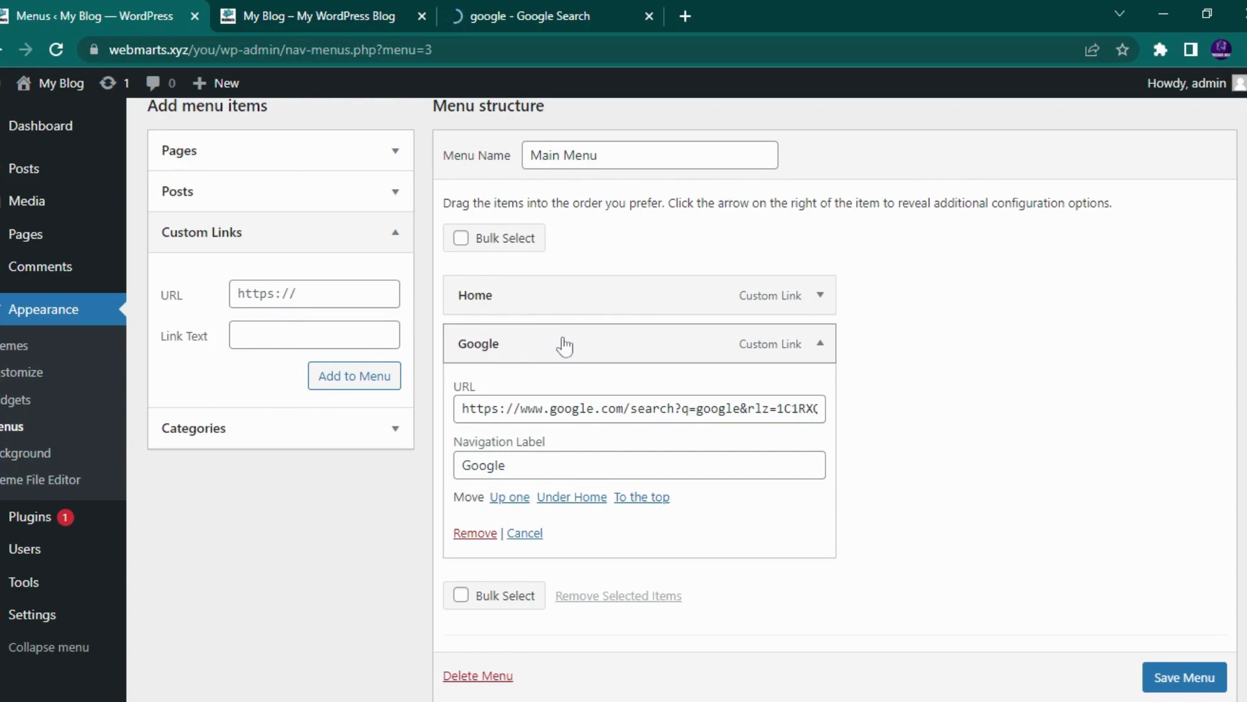
- Close the Google search browser tab and collapse the Google item's settings in the menu structure
left_click(649, 16)
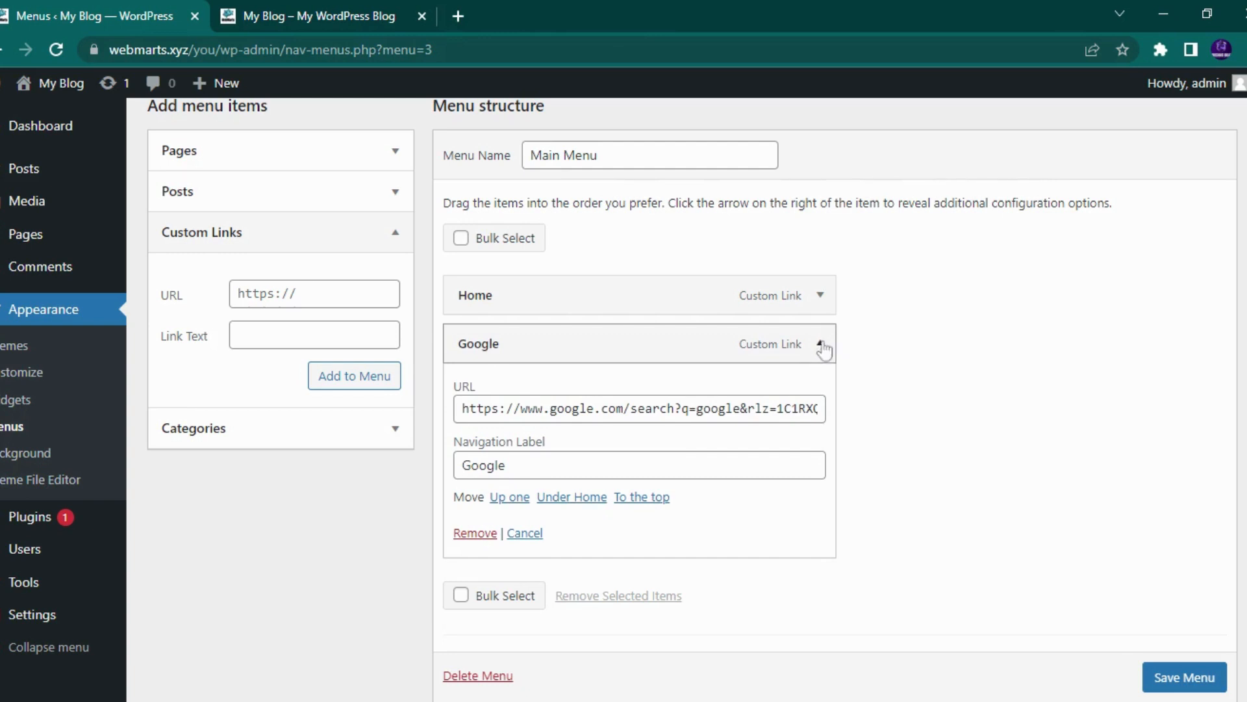
left_click(821, 345)
left_click(821, 345)
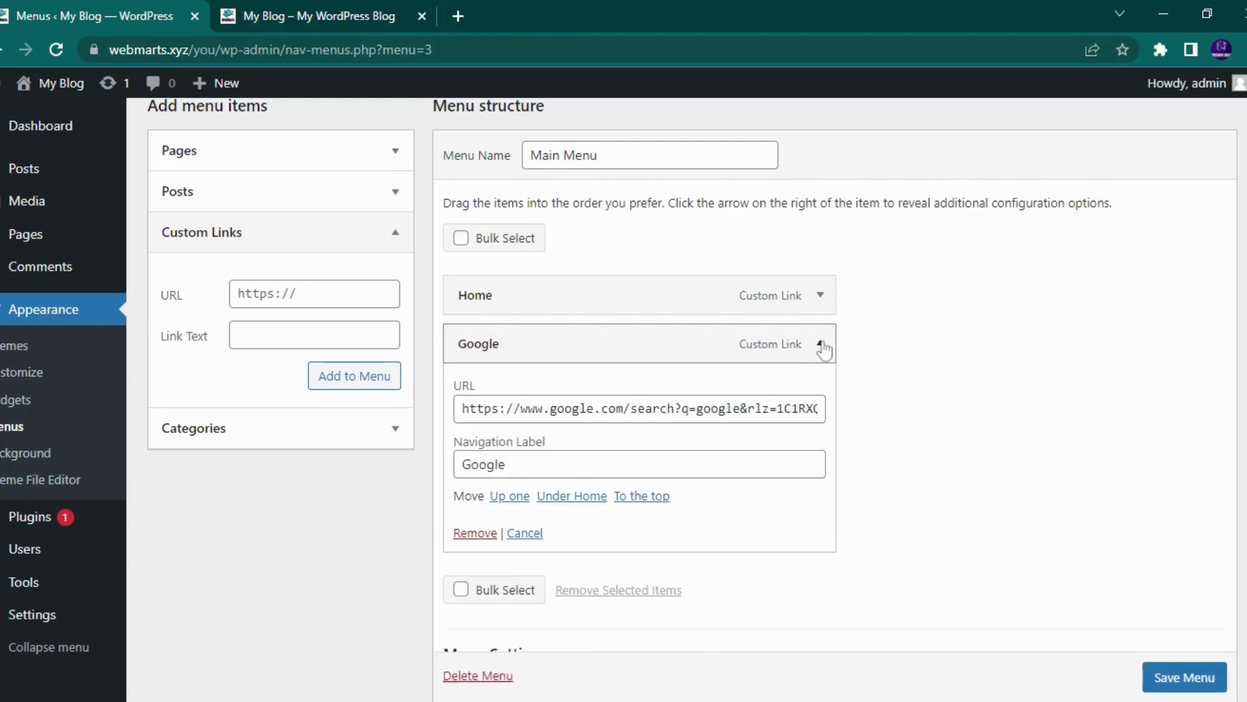
left_click(821, 345)
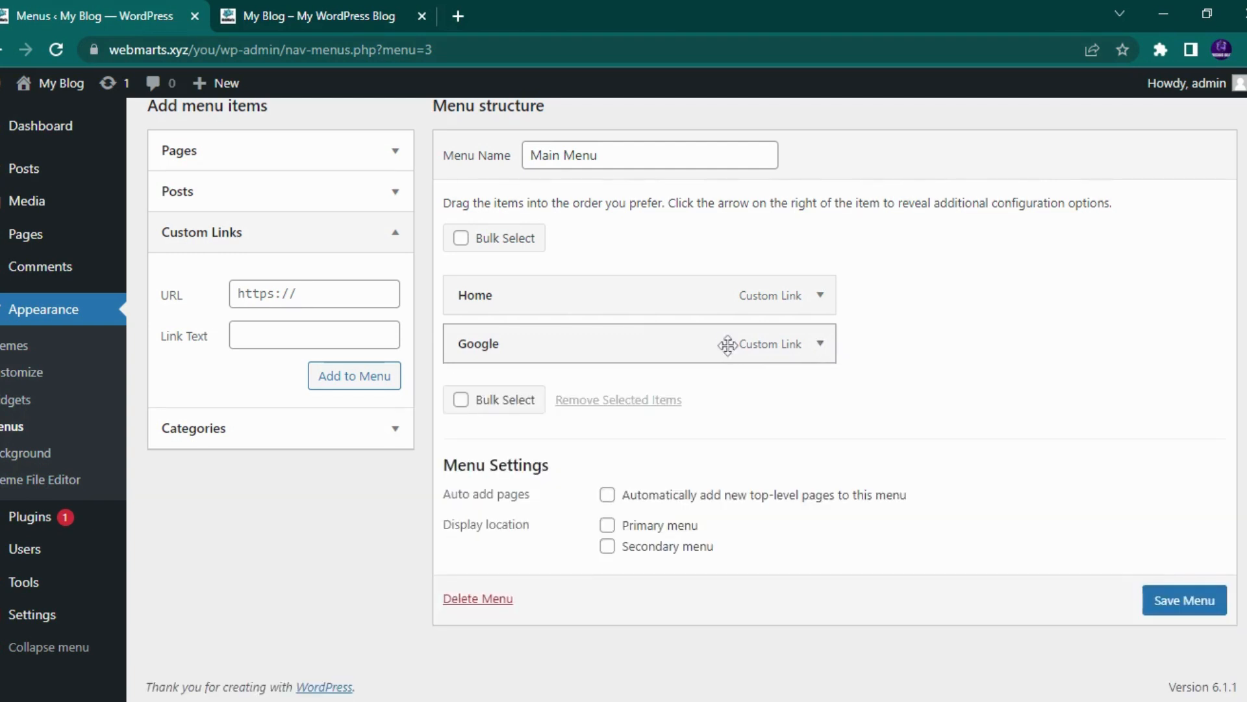
- Reorder Main Menu with Google above Home, trying Home as a sub item of Google before returning it to the main level
left_click_drag(725, 342, 766, 306)
left_click_drag(686, 350, 718, 345)
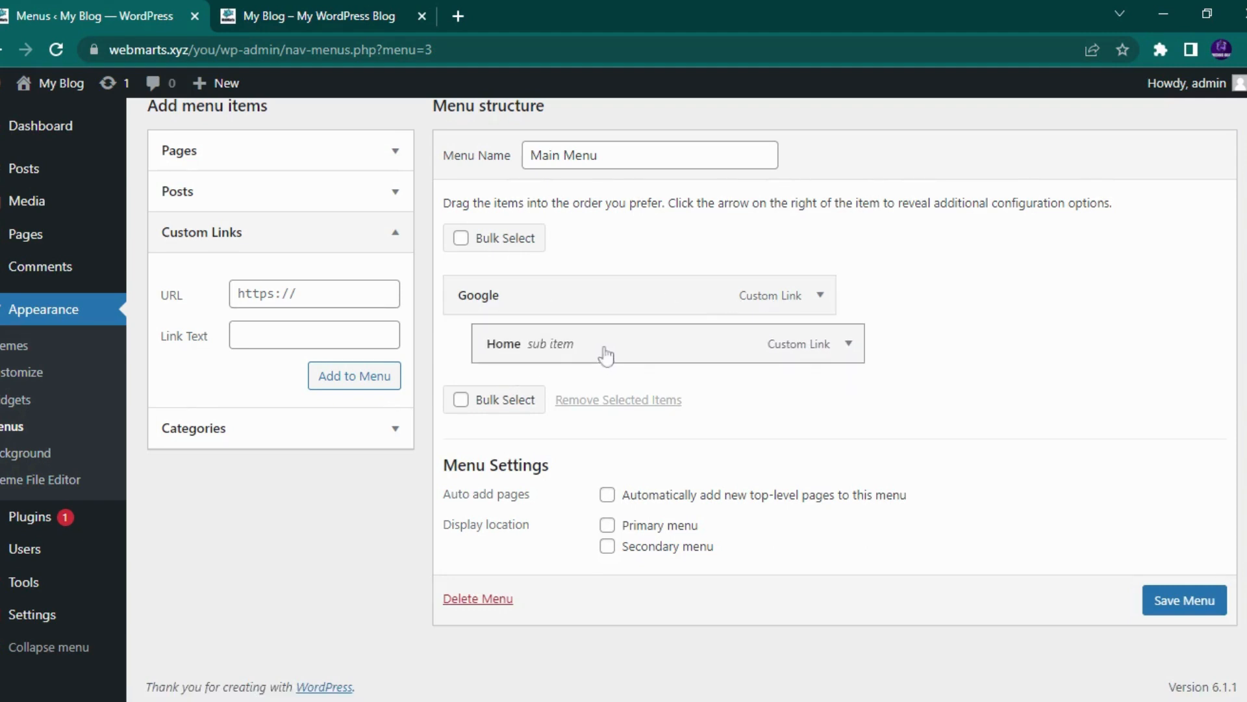
mouse_move(705, 341)
left_mouse_down()
mouse_move(671, 334)
mouse_move(681, 339)
left_mouse_up()
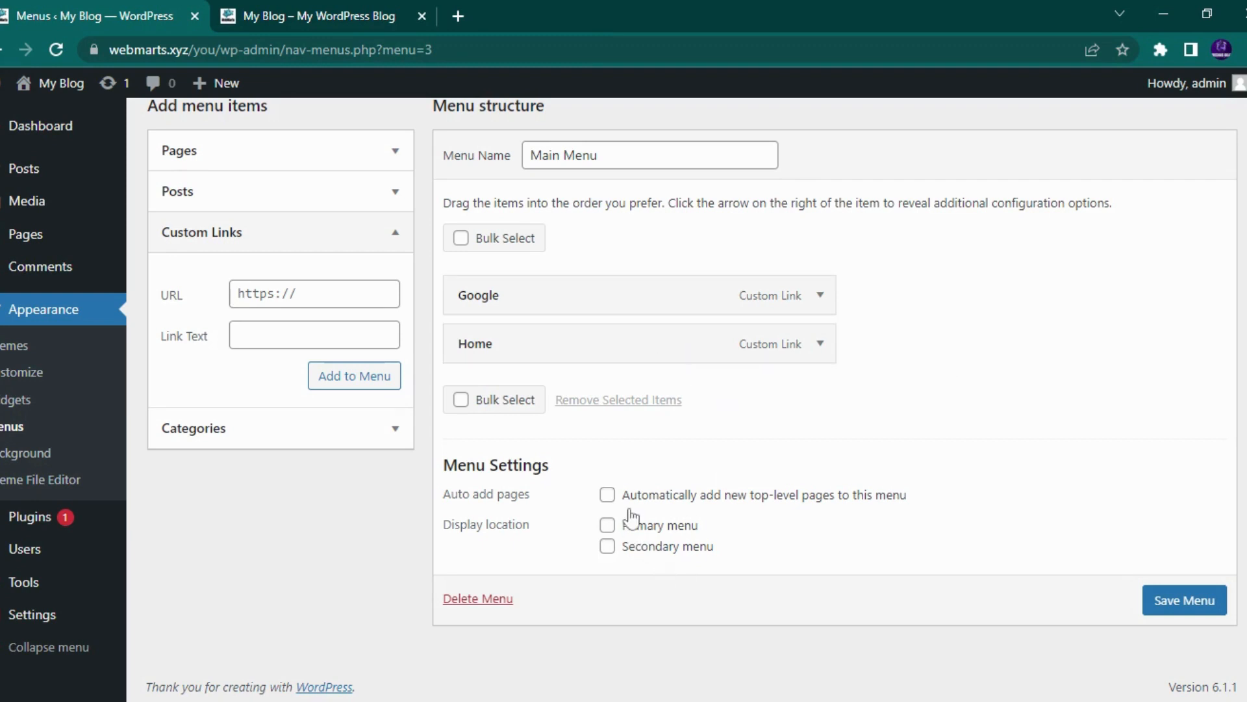
- Assign Main Menu to the Primary menu and Secondary menu display locations and save the menu
left_click(611, 529)
left_click(608, 547)
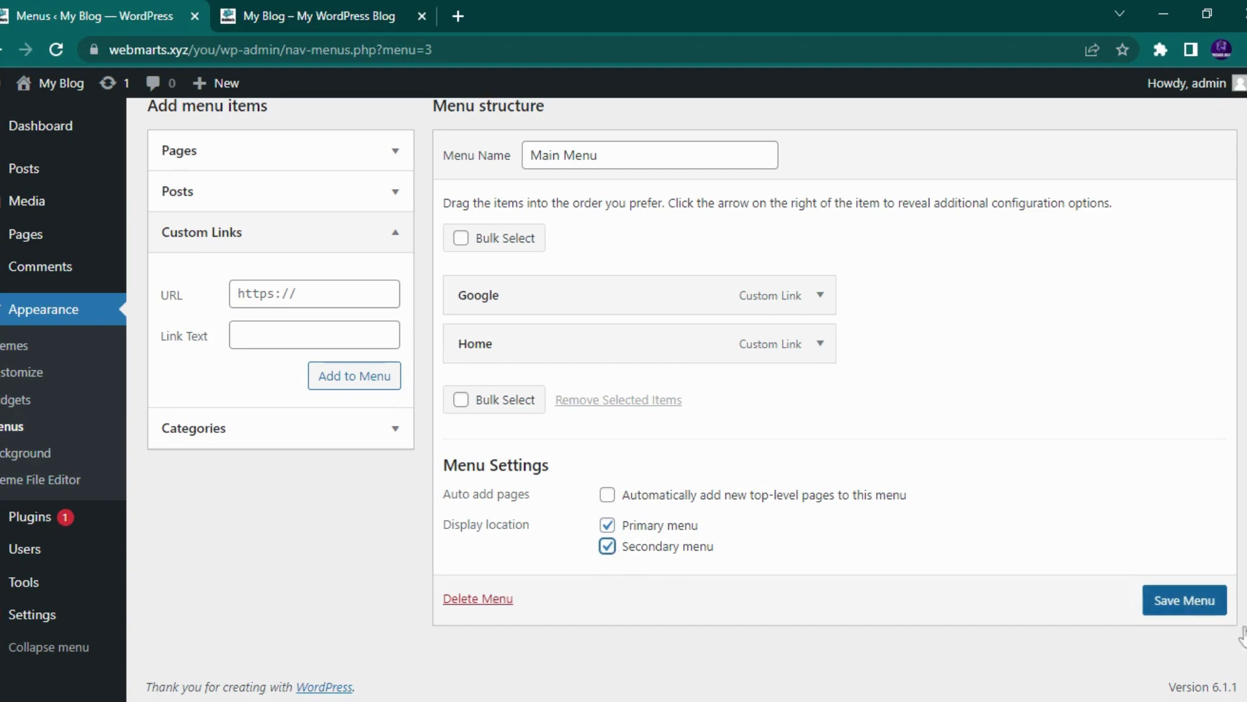
left_click(1188, 599)
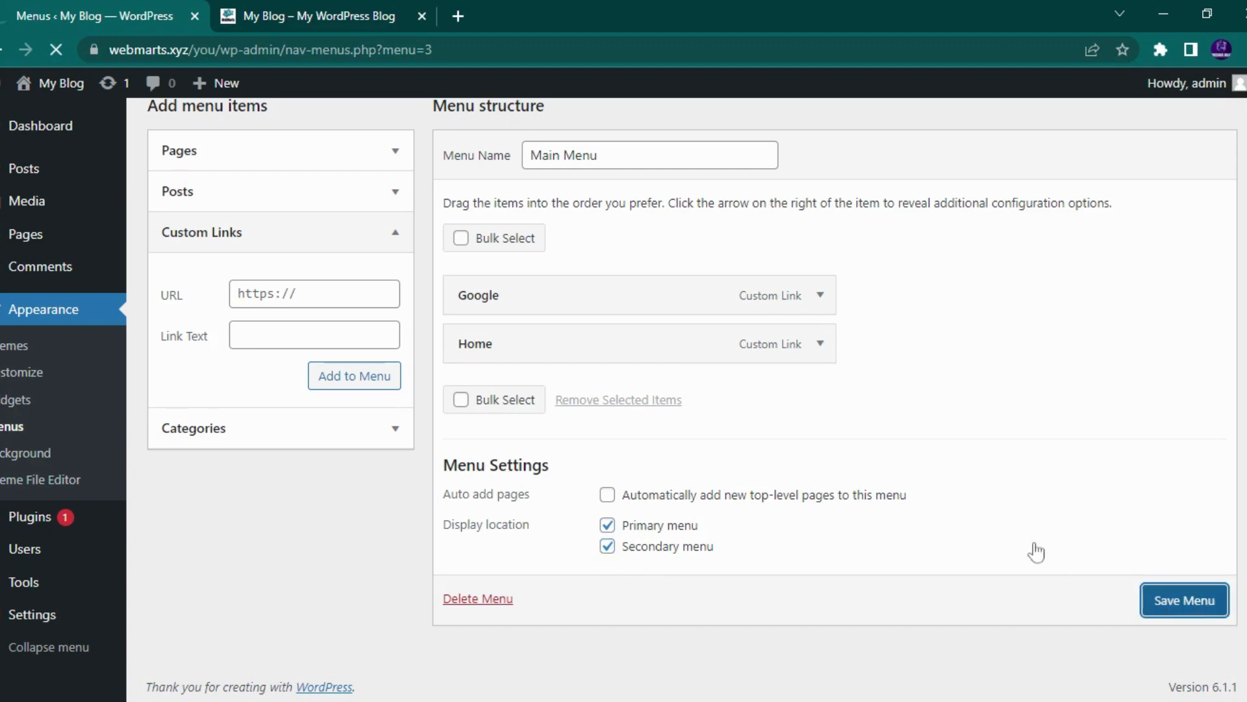
- Switch to the My Blog site's tab, view its refreshed header menu and test the Google link
left_click(455, 15)
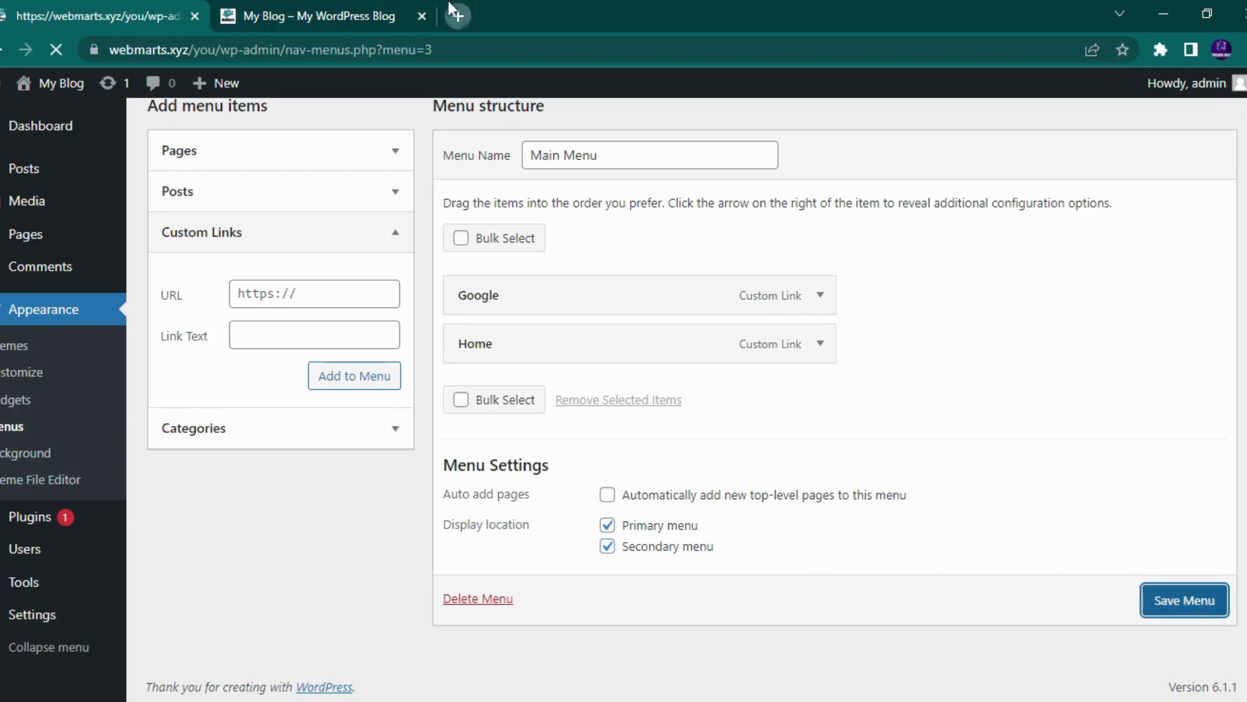
left_click(364, 13)
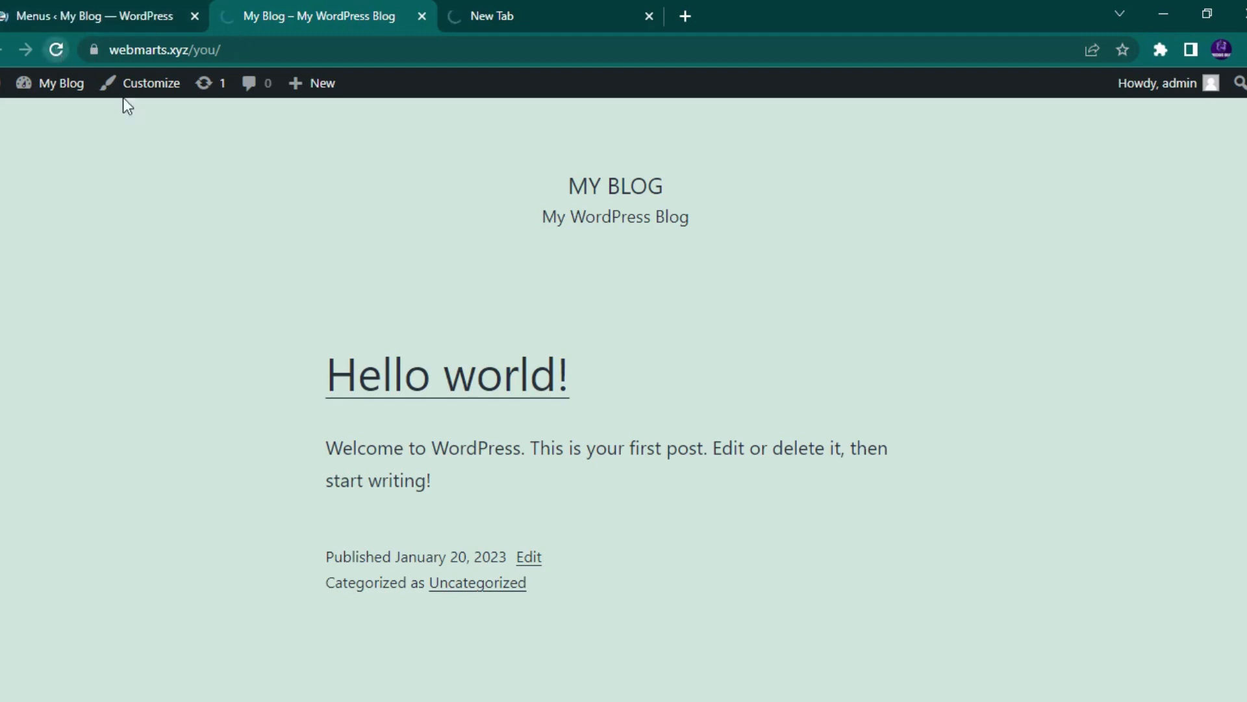
left_click(139, 83)
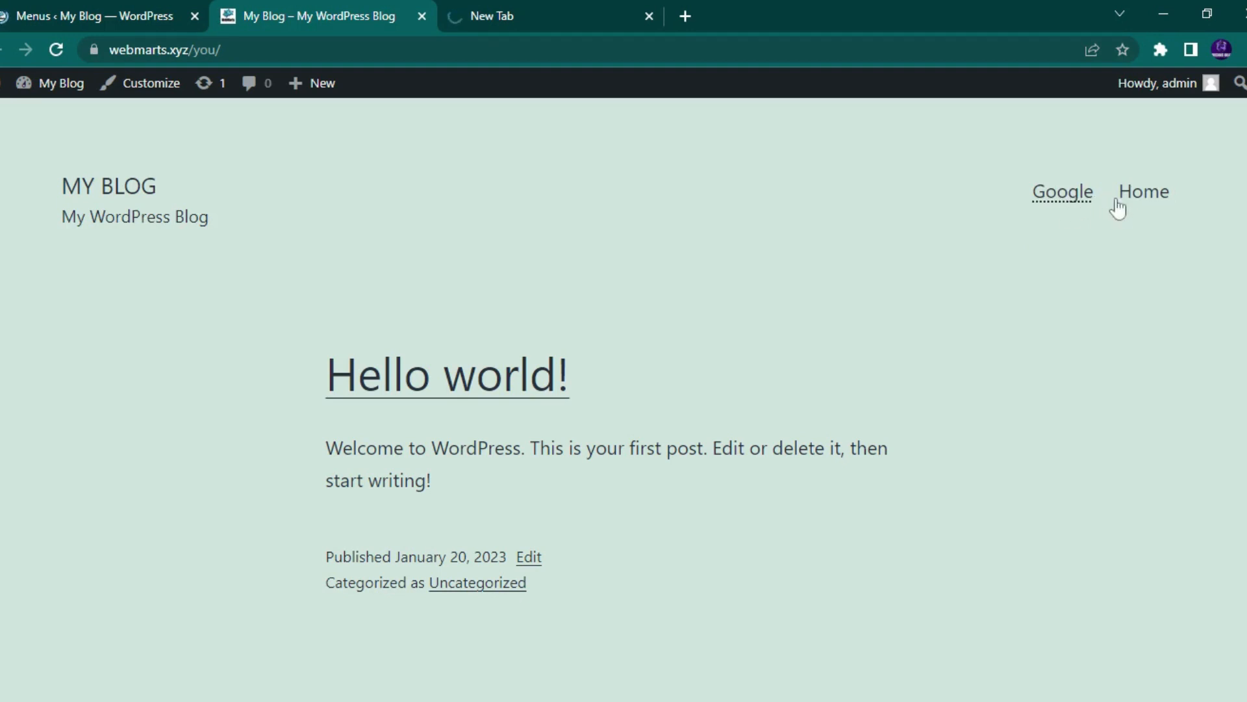
left_click(1066, 201)
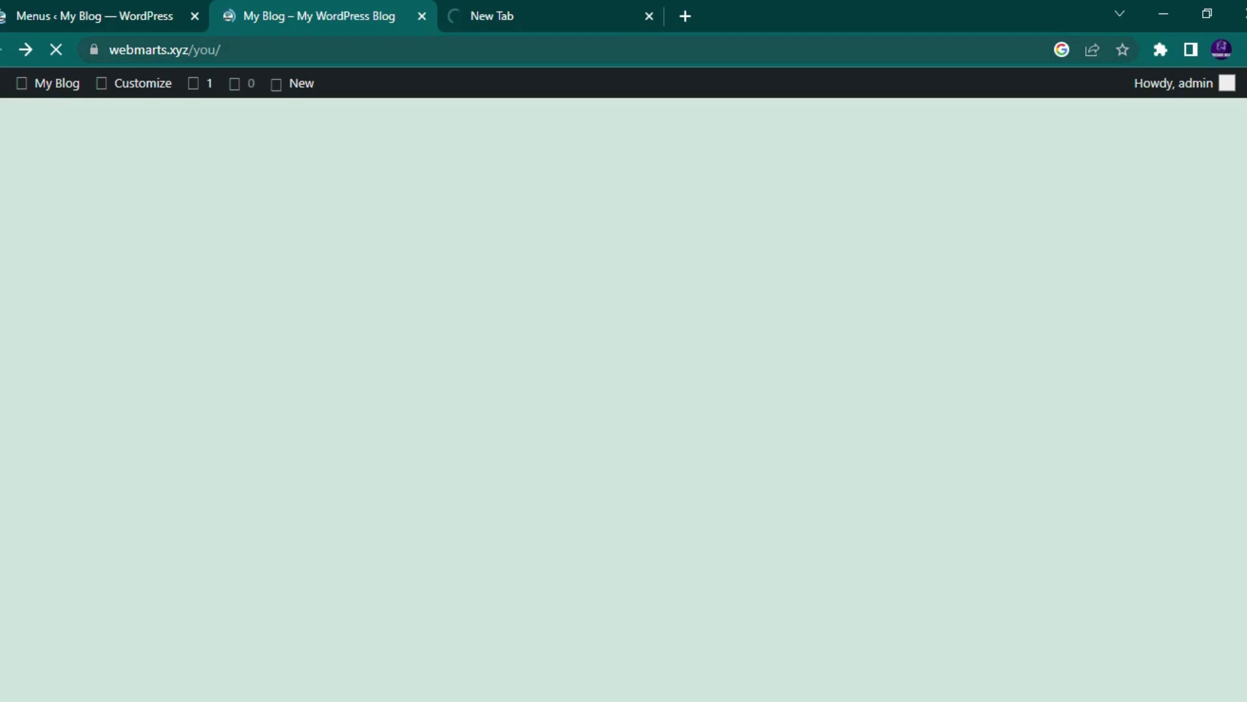
- Test the Home link in the blog's header menu and check the resulting page address
left_click(264, 50)
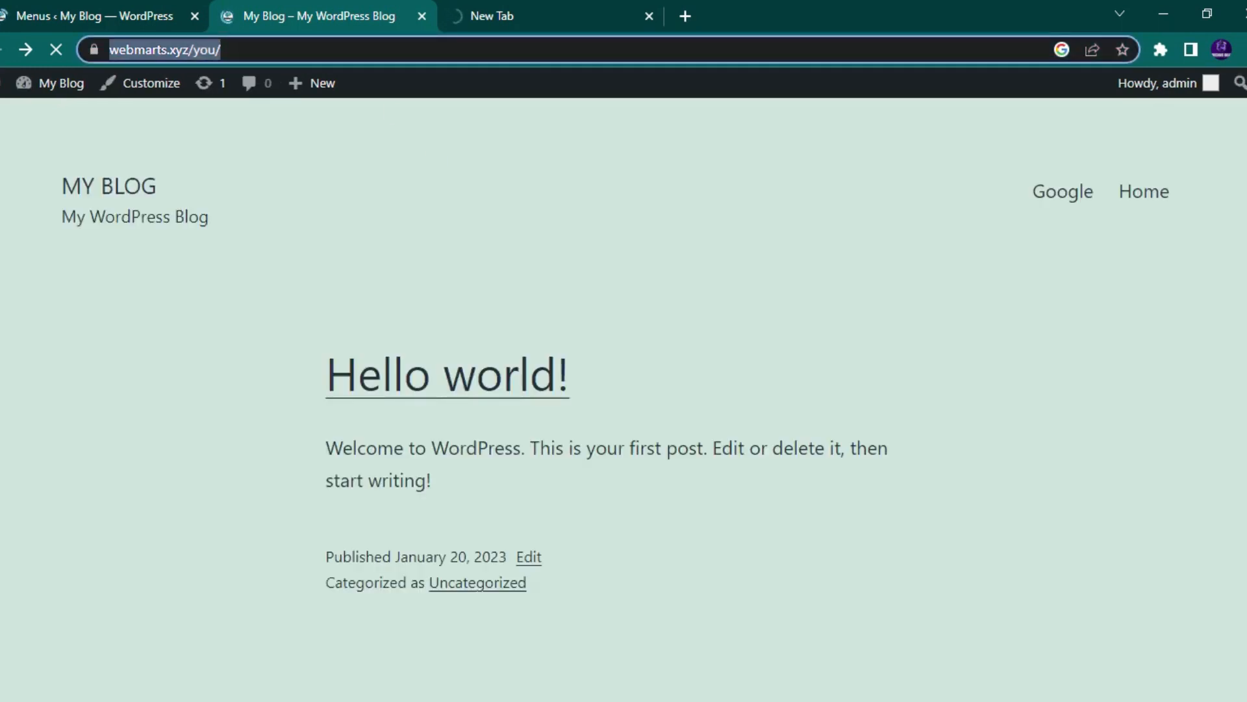
left_click(265, 50)
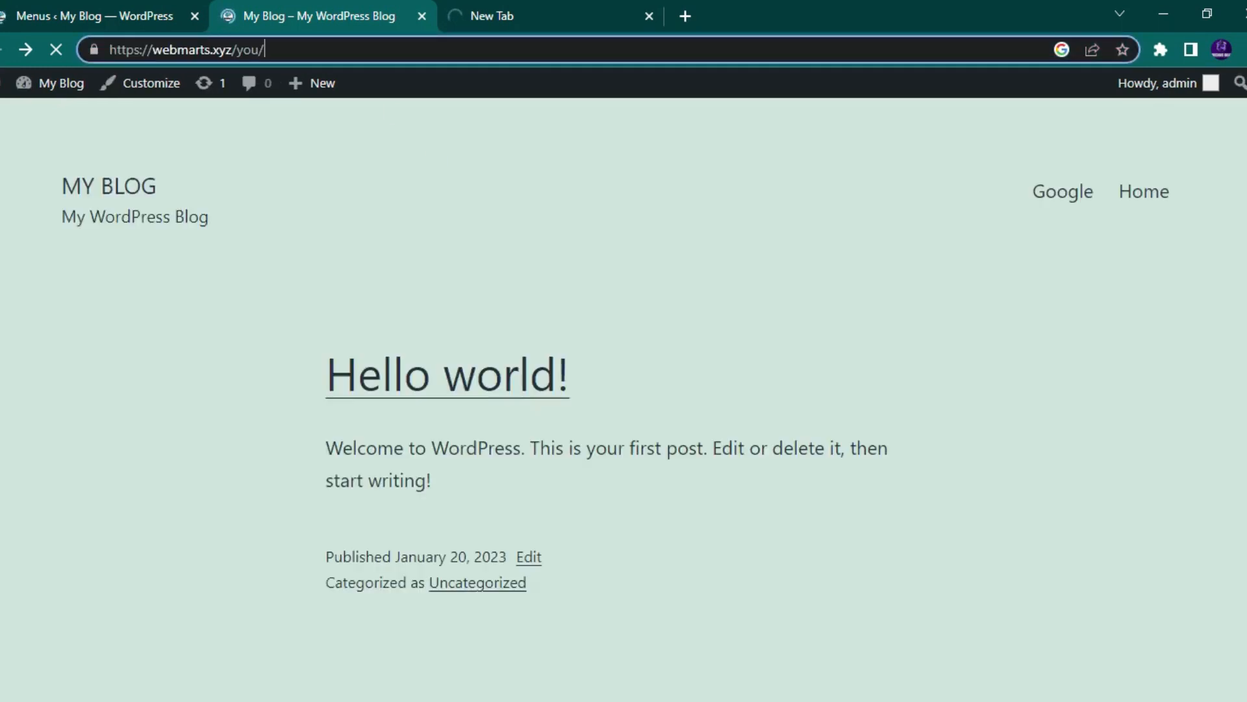
left_click(1161, 199)
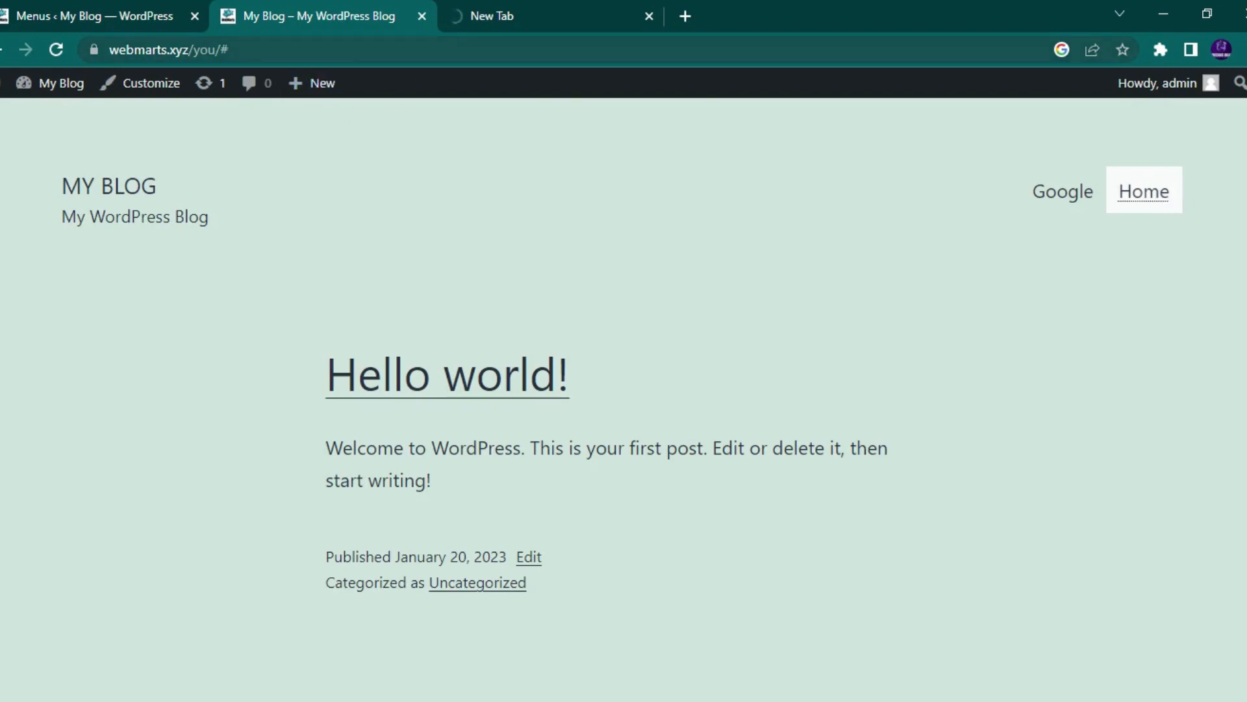
left_click(224, 52)
left_click(435, 158)
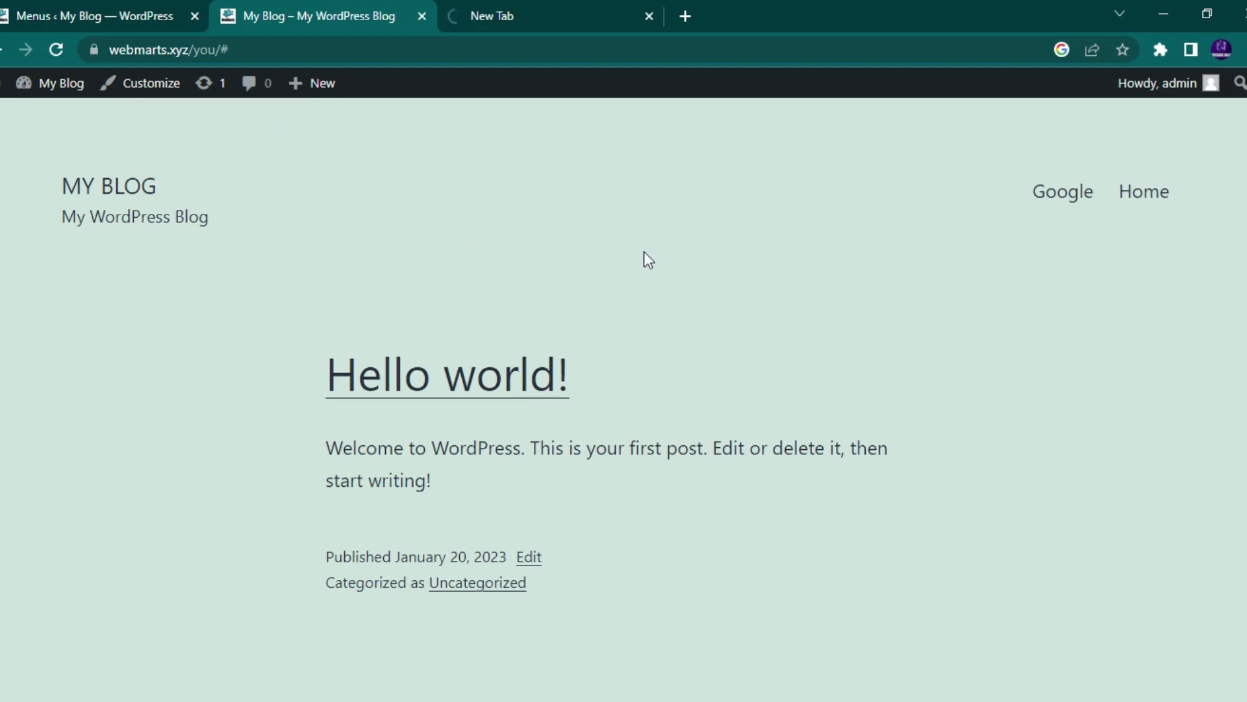
- Return to the Menus admin page and review Main Menu's items and display locations
left_click(47, 3)
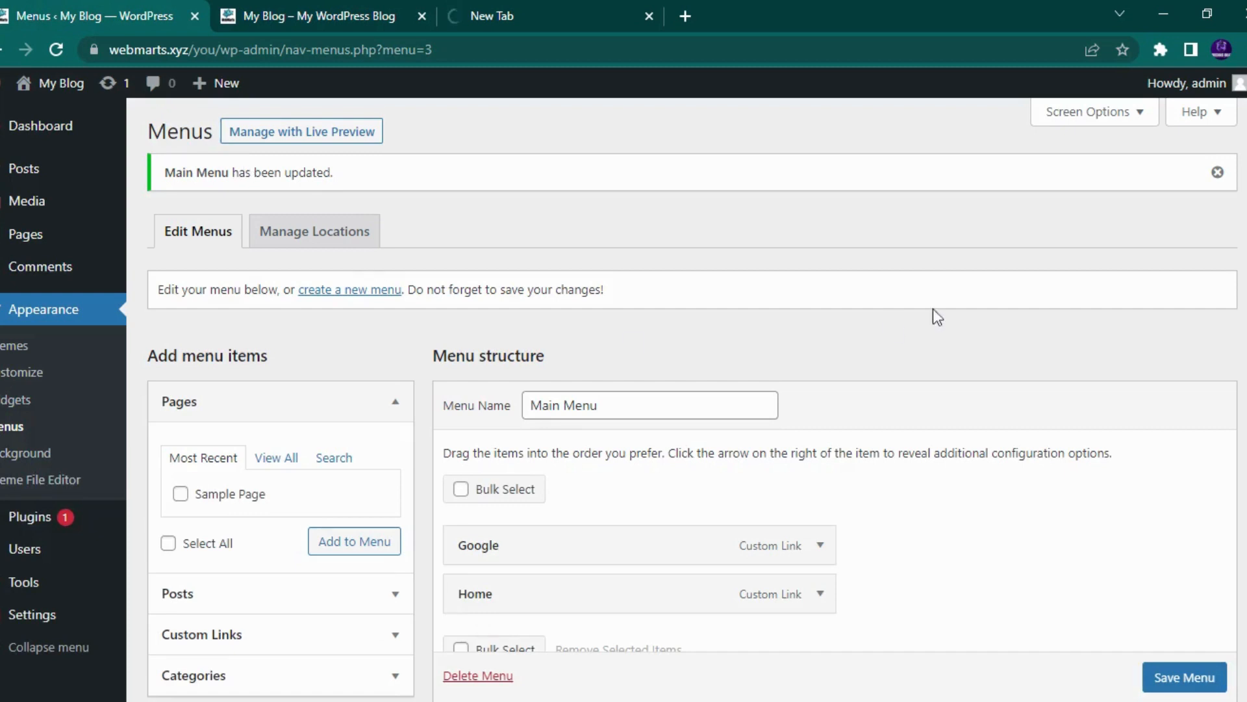
scroll(928, 343, "down", 4)
scroll(927, 341, "up", 1)
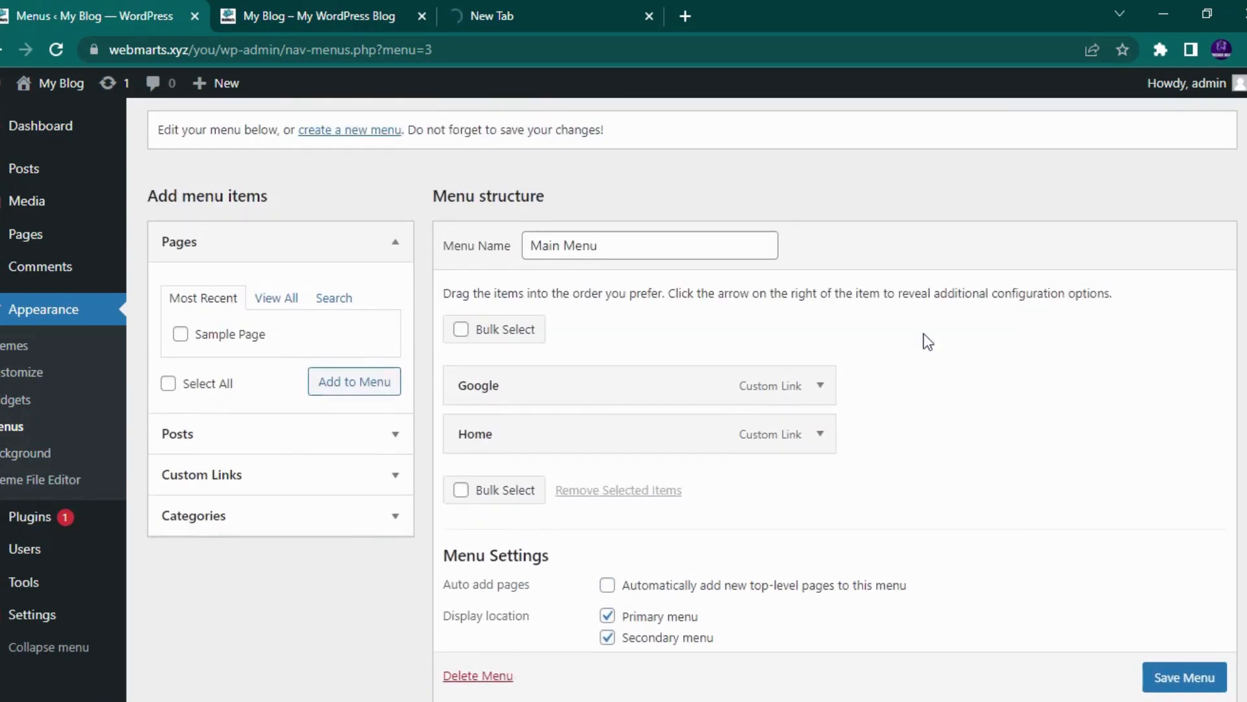